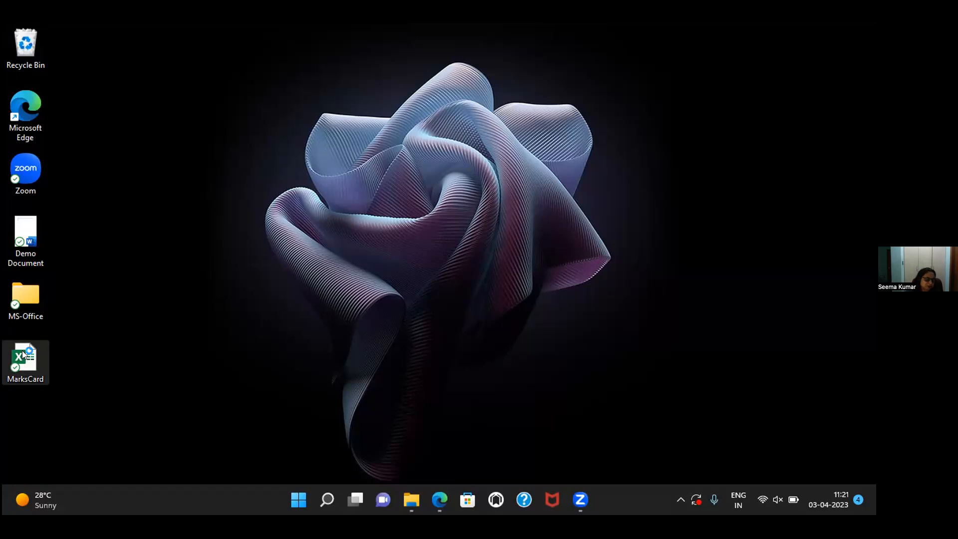
Open the MarksCard workbook from the desktop and dismiss the AutoSave notice
double_click(22, 352)
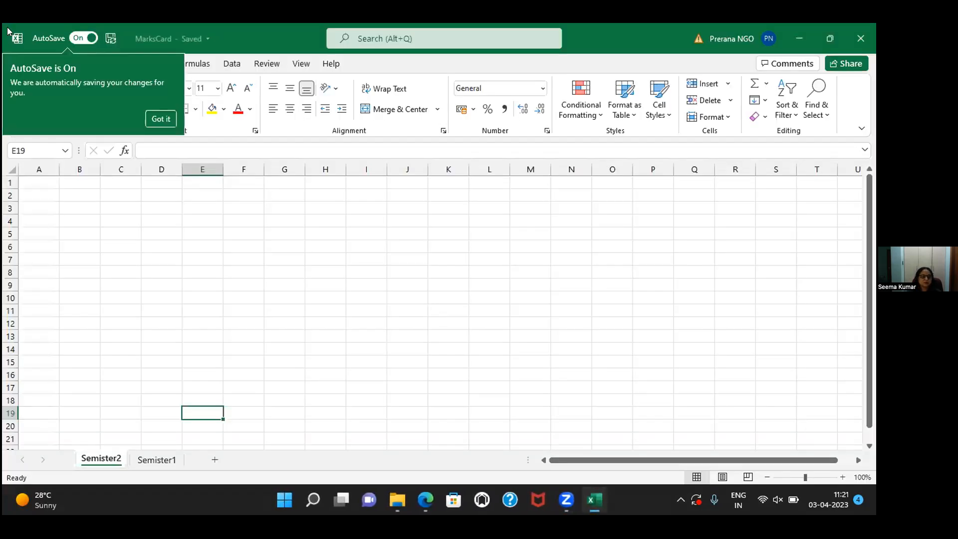
click(160, 117)
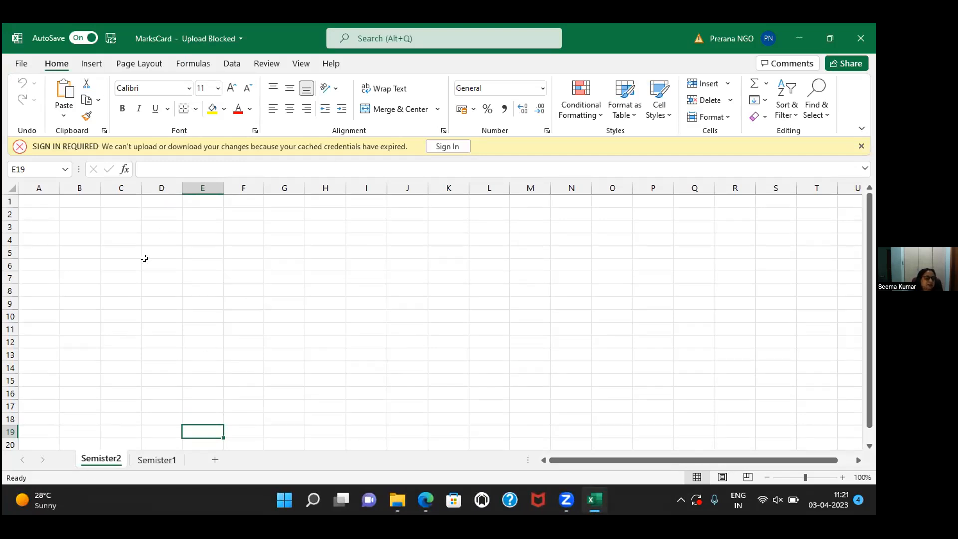
click(26, 199)
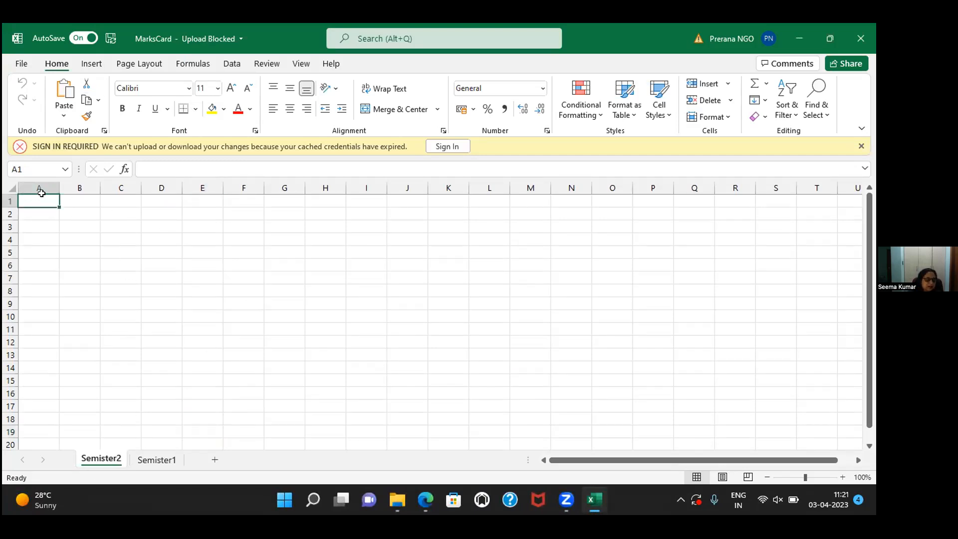
click(92, 199)
click(125, 199)
click(180, 197)
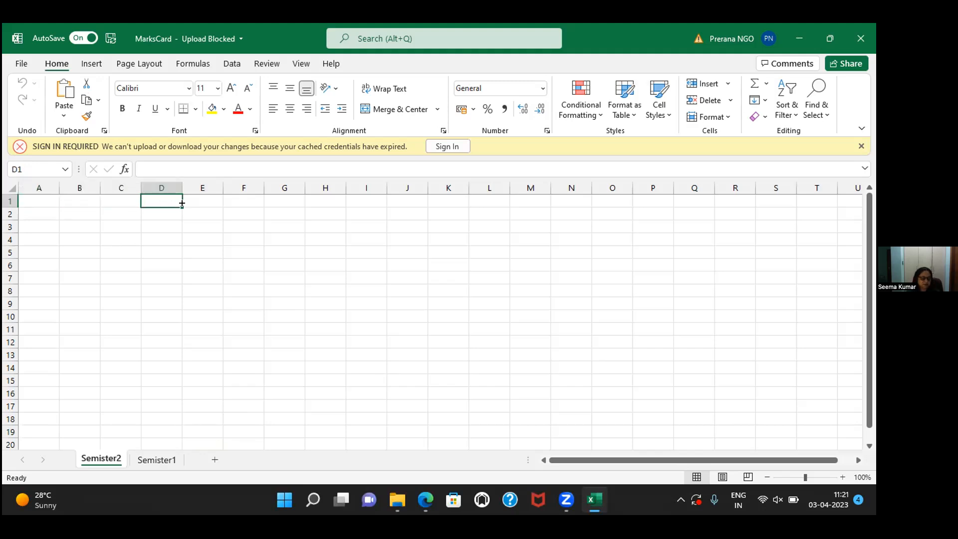
click(39, 201)
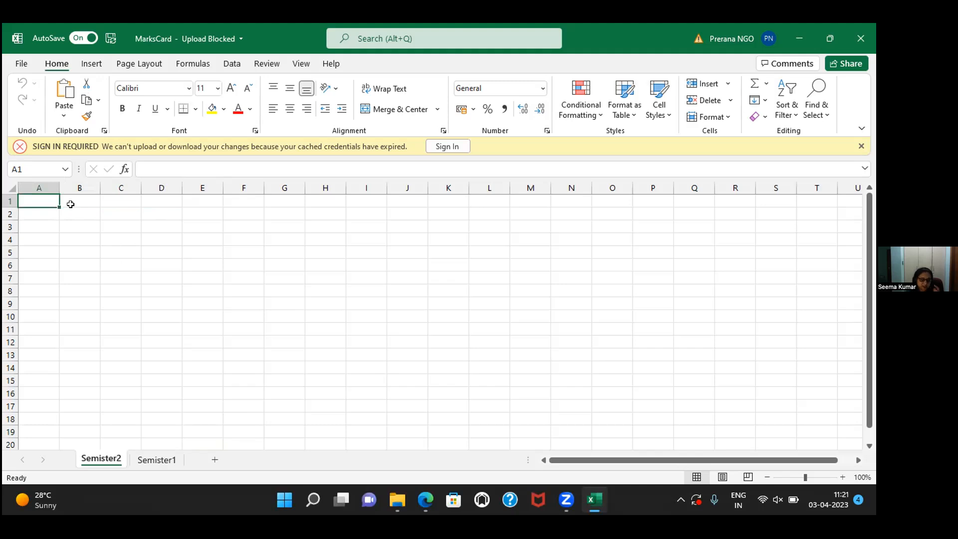
Reorder the sheets so Semister2 comes after Semister1, and switch to the Semister1 sheet
drag(99, 460, 190, 460)
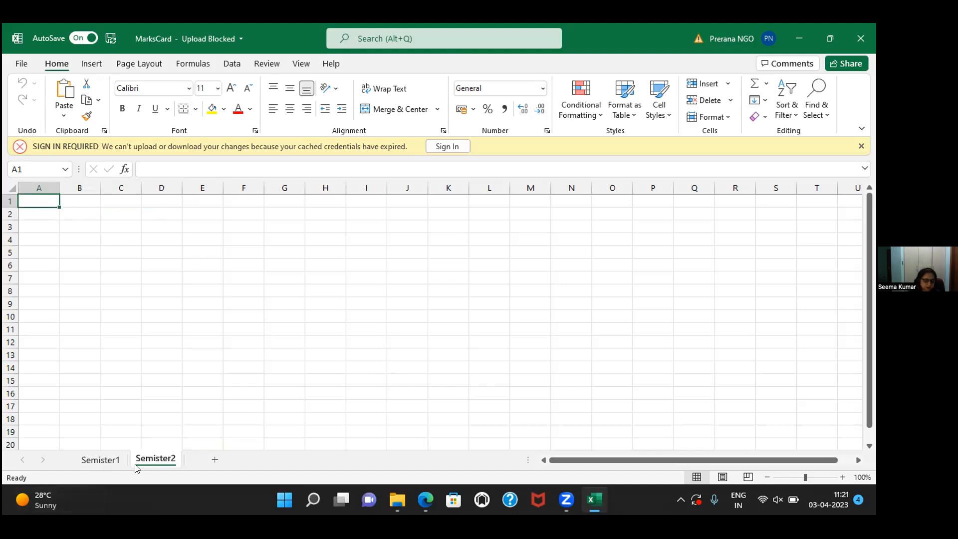
click(104, 459)
click(27, 197)
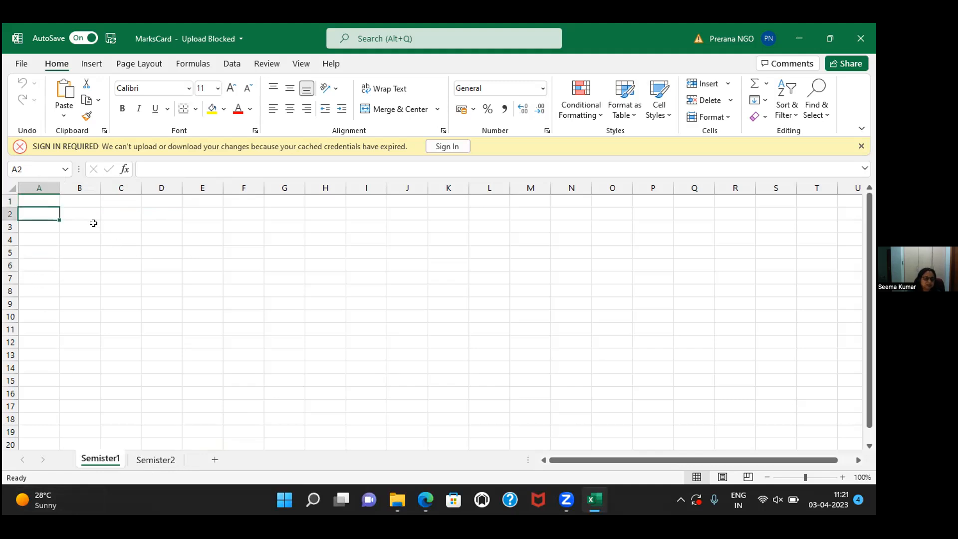
text(Sl)
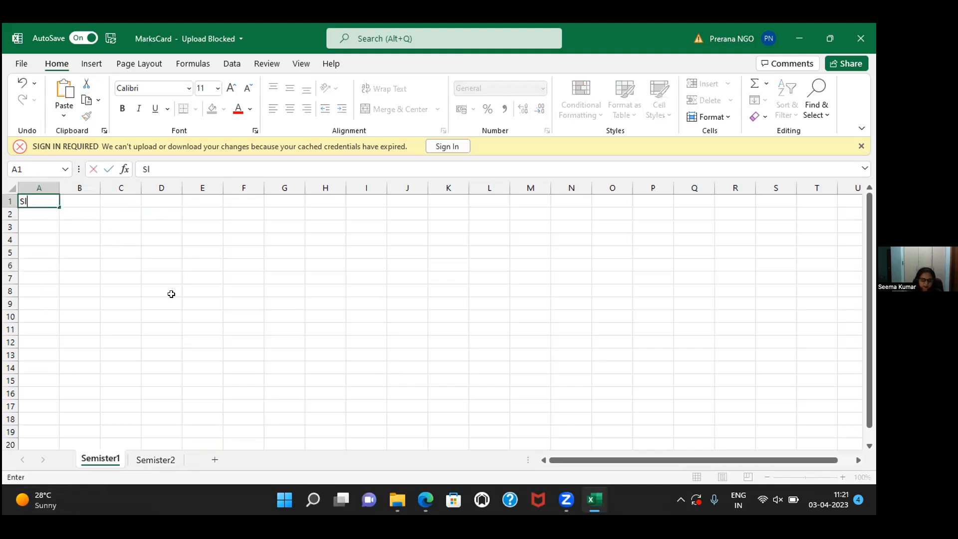
text( No.)
key(Tab)
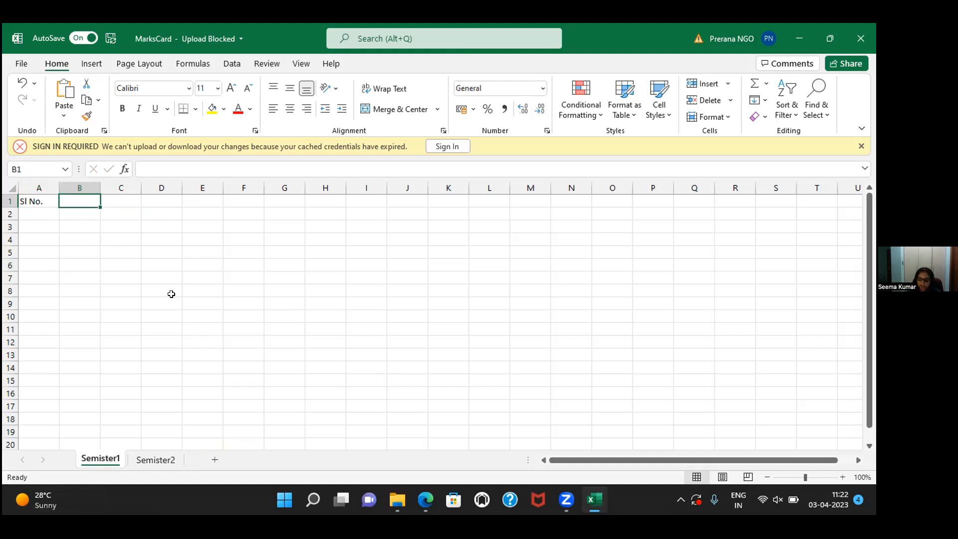
key(Down)
key(Left)
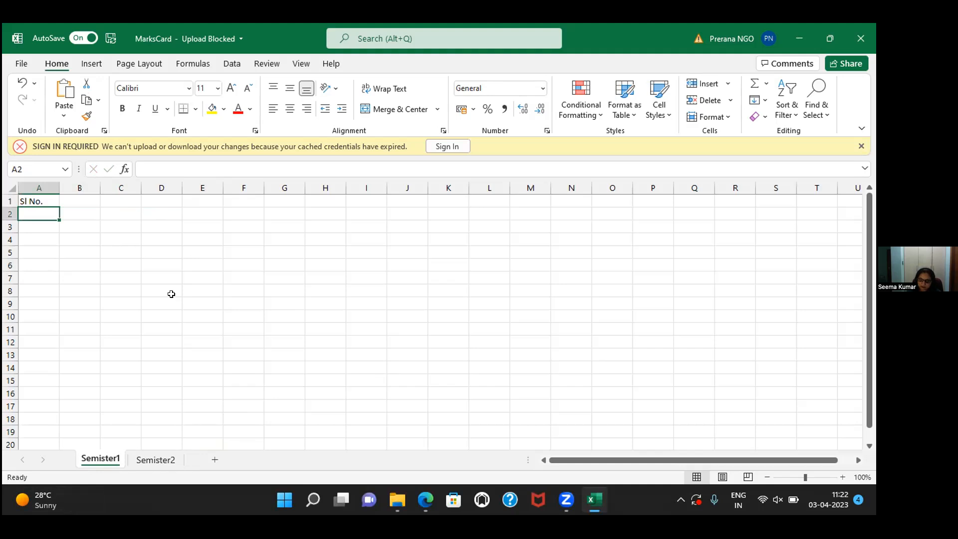
key(Up)
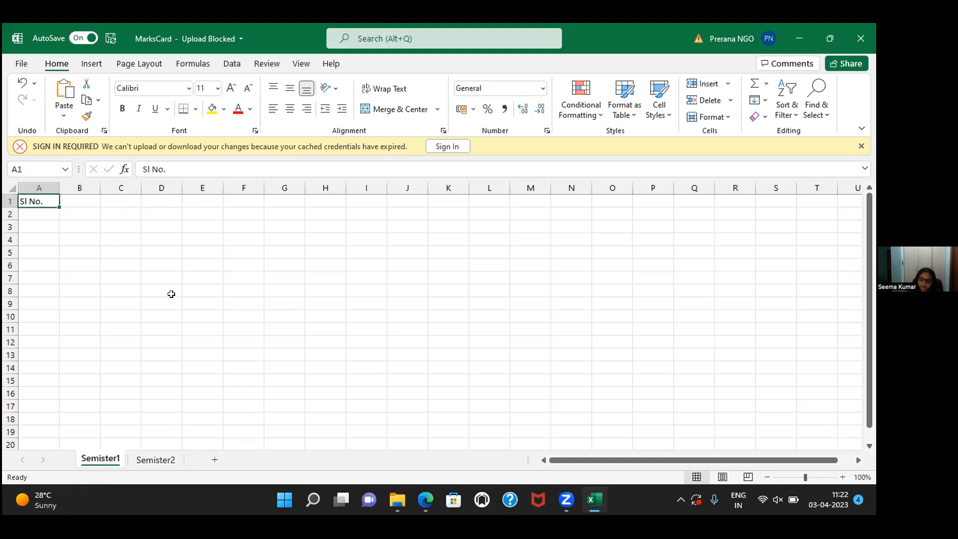
key(Delete)
Enter the heading "Subject" in cell A1 and "Maths" as the first subject in A2
text(Su)
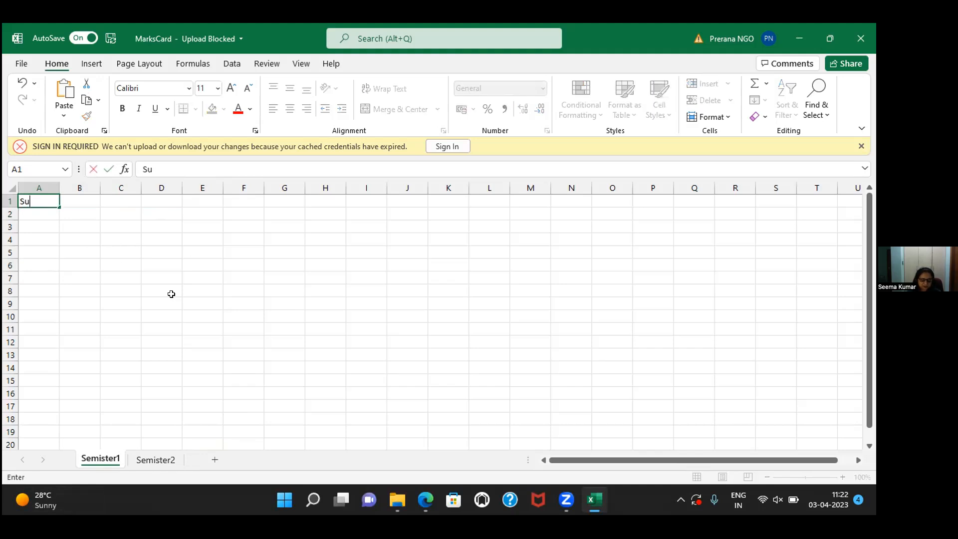
text(bject)
key(Return)
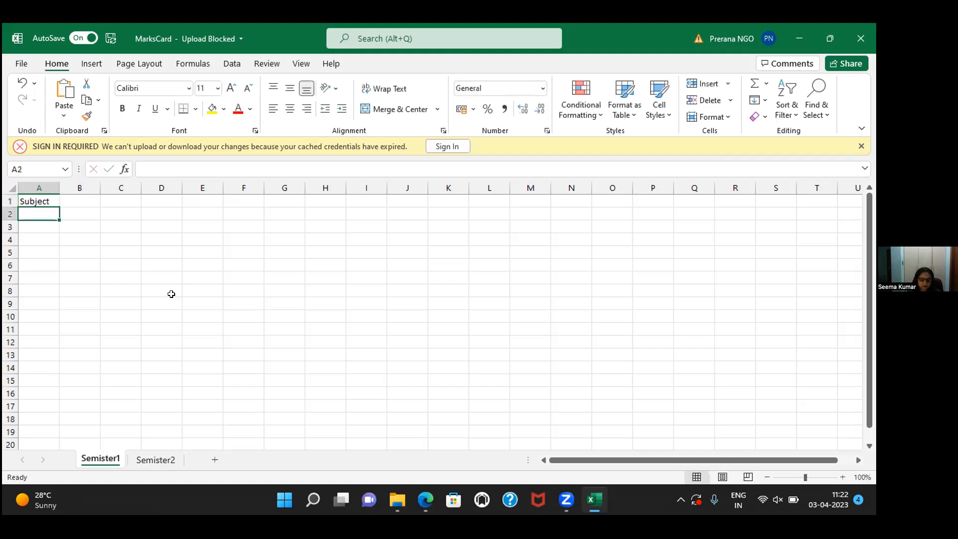
text(Maths)
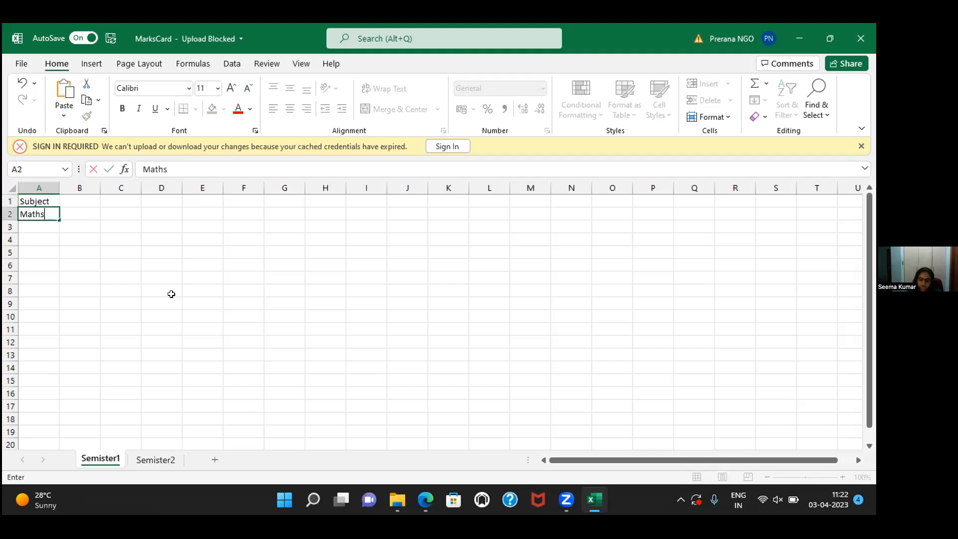
key(Return)
text(Science)
key(Return)
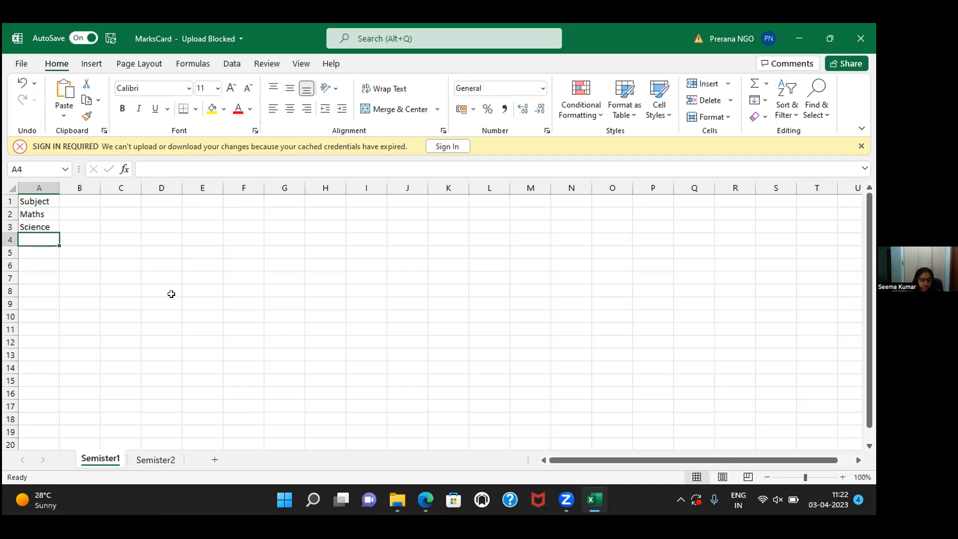
text(S)
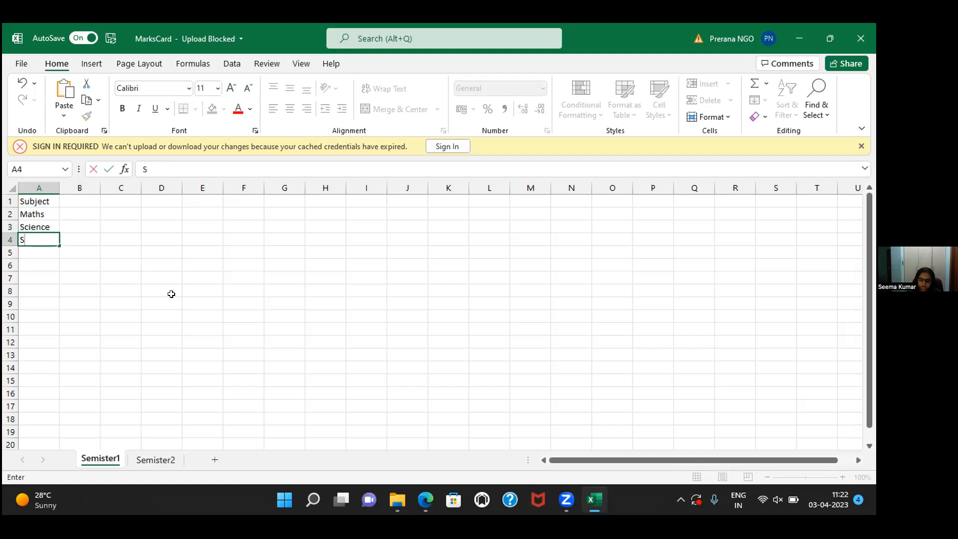
key(Up)
Enter "Chemistry" in cell A3 and "Physics" in cell A4 as the second and third subjects
text(Chem)
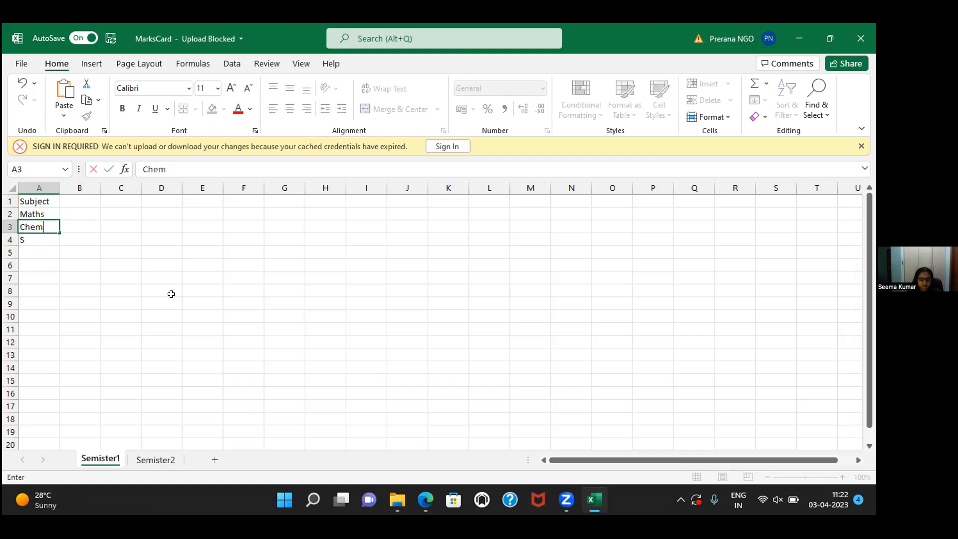
text(istry)
key(Return)
text(Biolo)
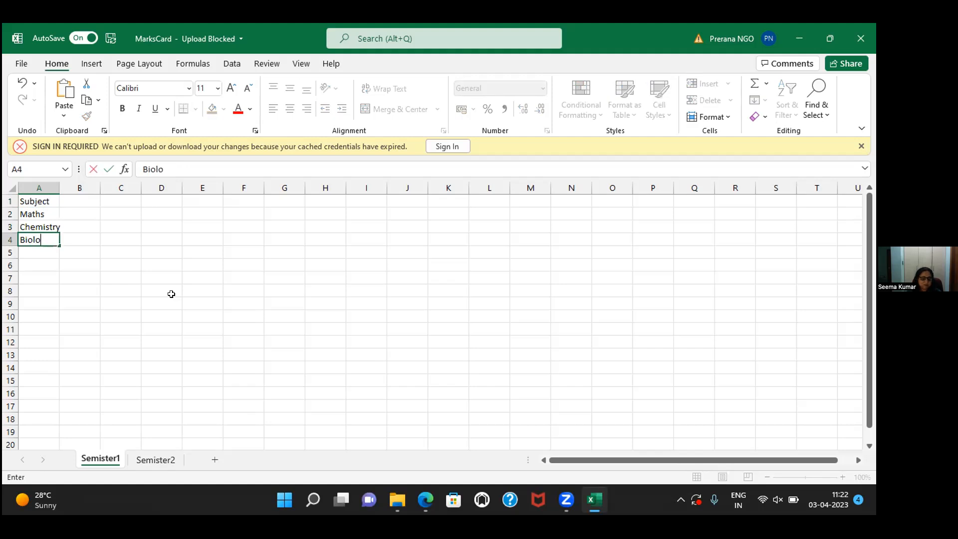
key(BackSpace)
key(BackSpace)
key(BackSpace)
key(BackSpace)
key(BackSpace)
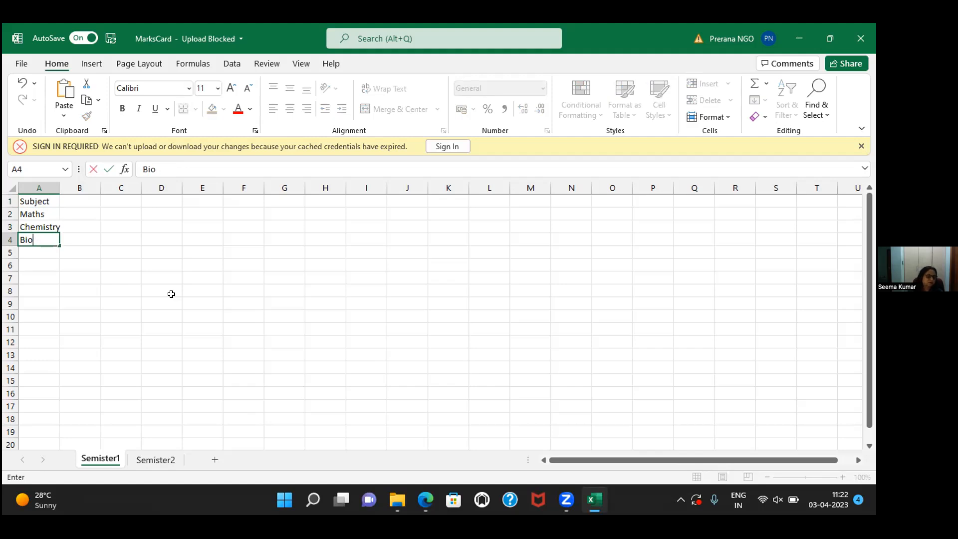
text(Physics)
key(Return)
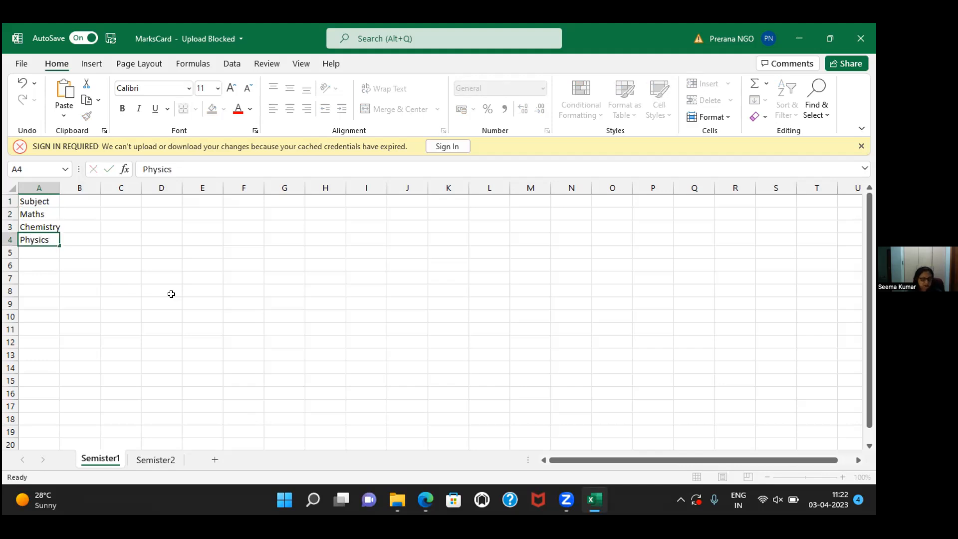
Complete the subject list with "English" in cell A5 and "Kannada" in cell A6
text(English)
key(Return)
text(Kannada)
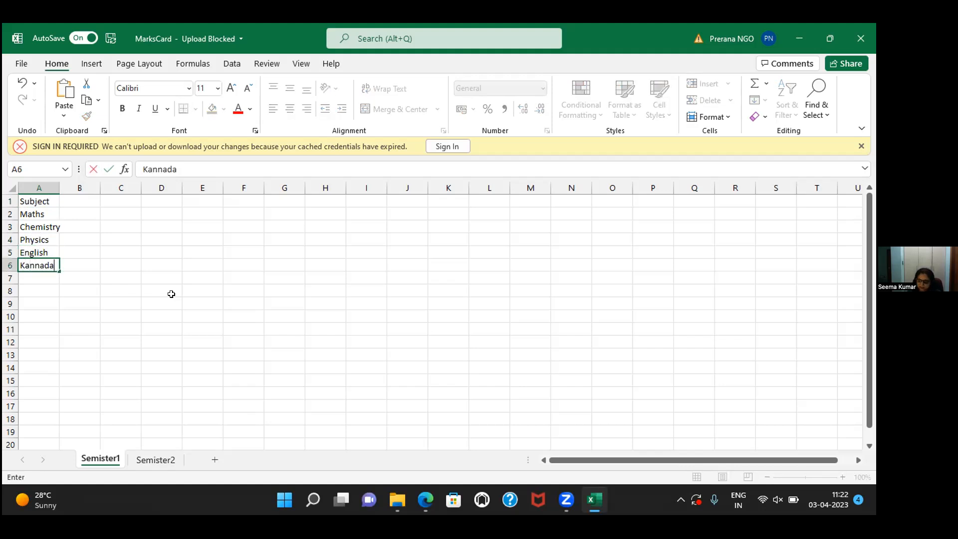
key(Tab)
Enter the first student's name as the column heading in cell B1
key(Up)
key(Up)
key(Up)
key(Up)
key(Up)
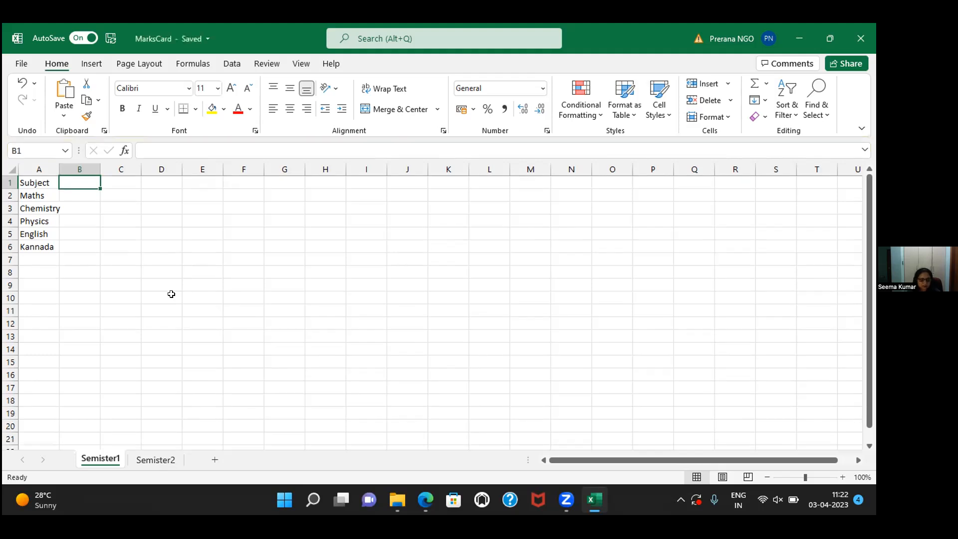
text(Seetsa)
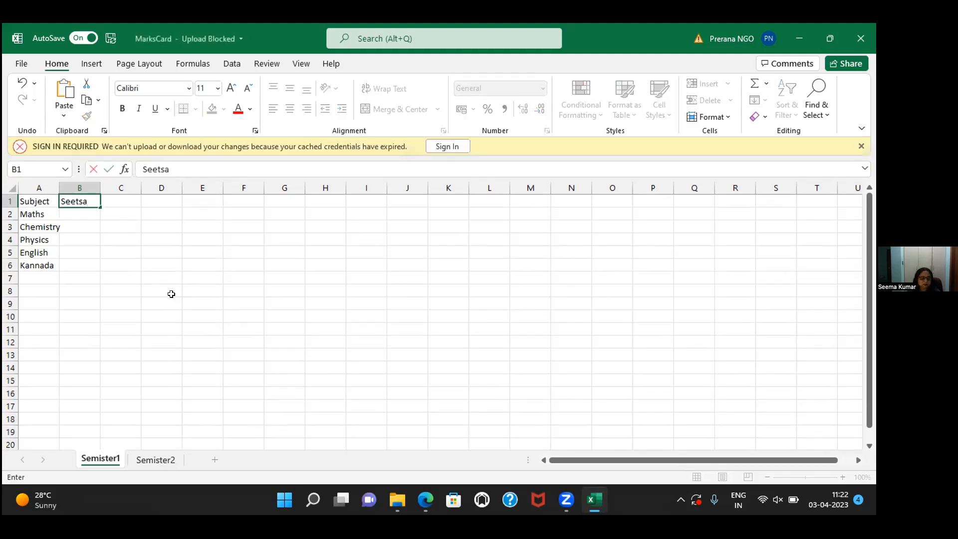
key(BackSpace)
key(BackSpace)
text(a)
key(BackSpace)
text(ha)
key(Tab)
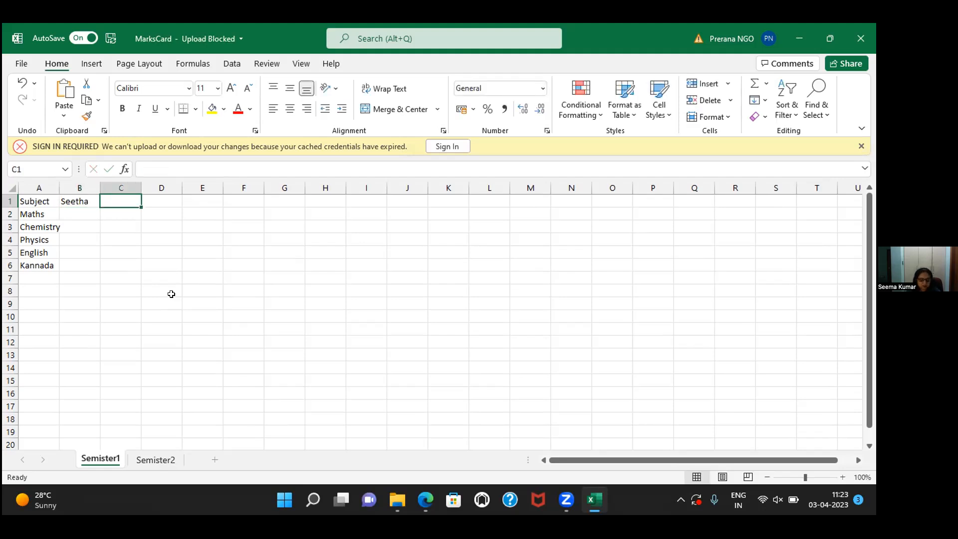
Enter the second and third students' names as column headings in cells C1 and D1
text(Geetha)
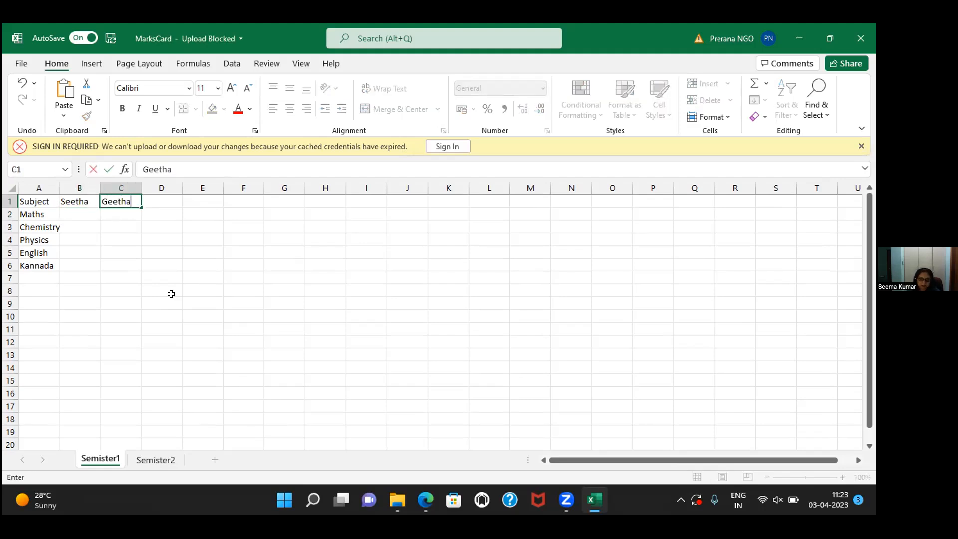
key(Tab)
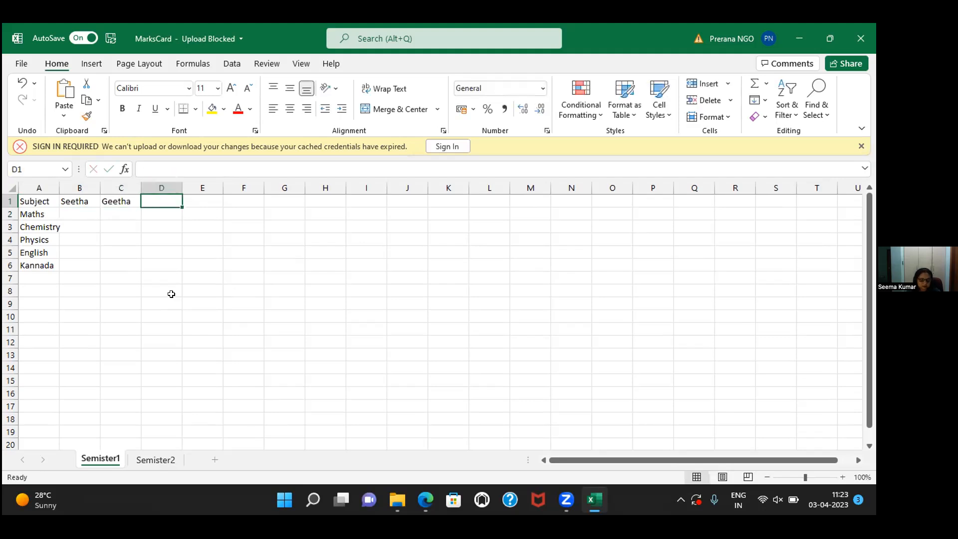
text(Rashmi)
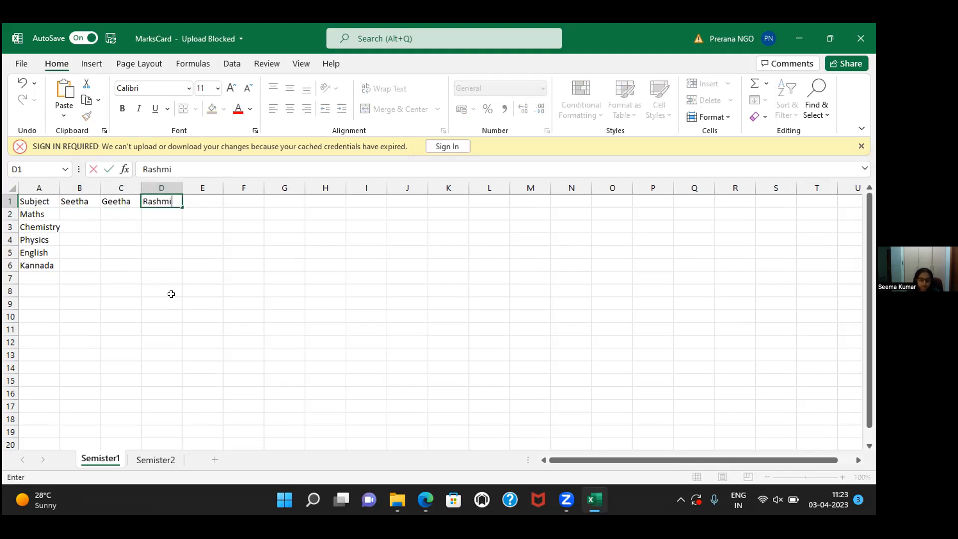
key(Tab)
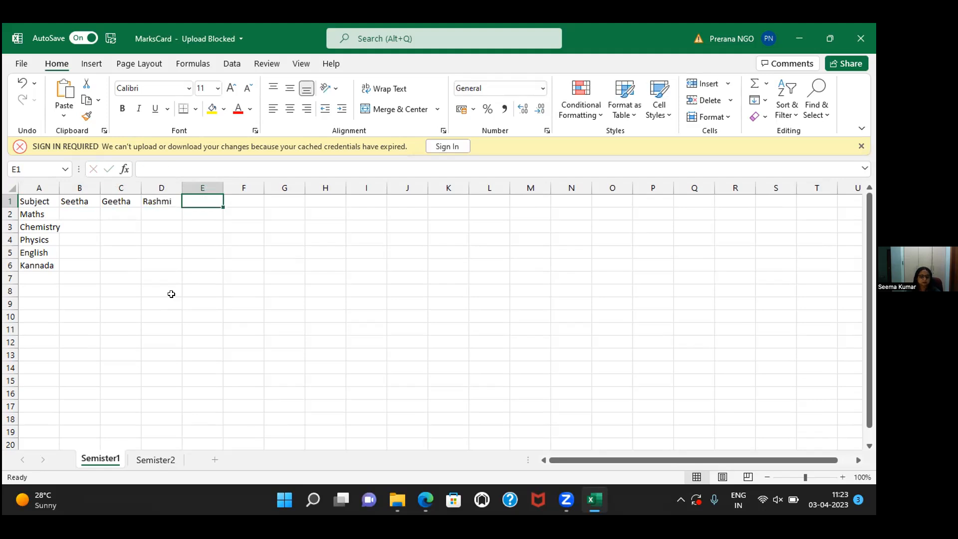
key(Tab)
key(Tab)
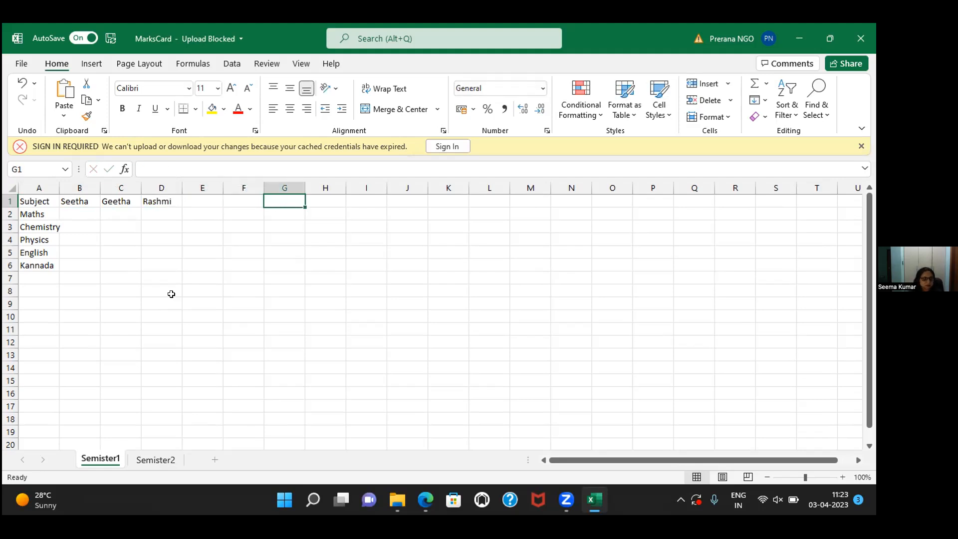
key(Left)
key(Left)
key(Left)
key(Left)
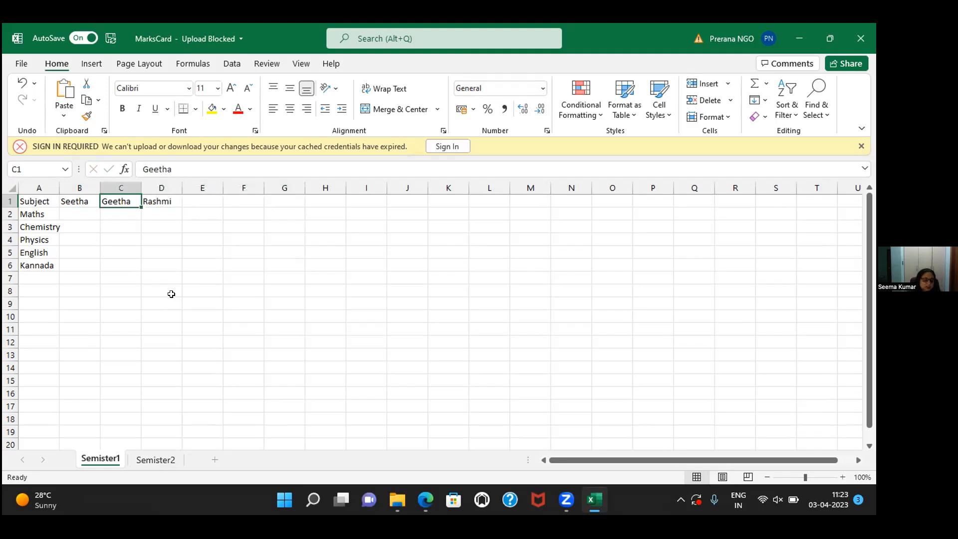
click(74, 187)
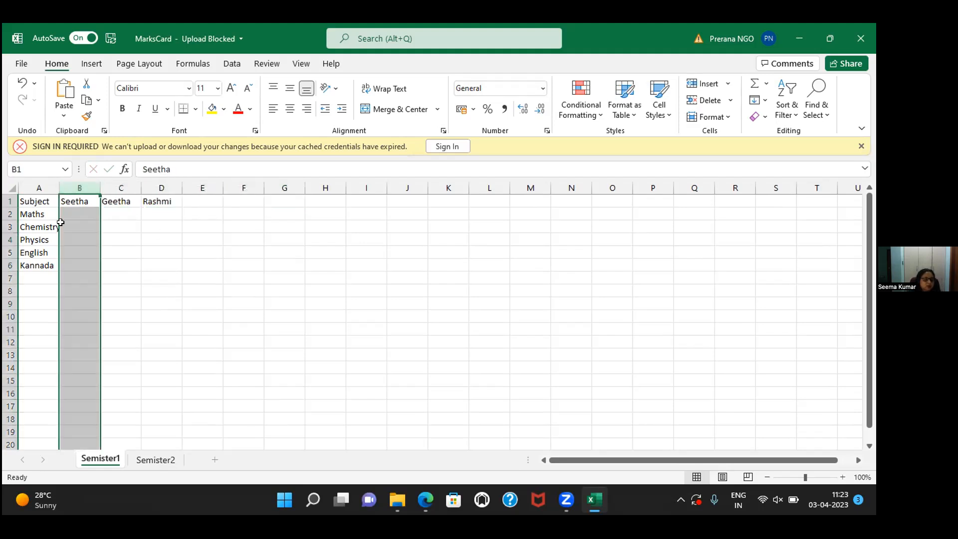
Enter the first student's marks in column B: 80 for Maths and 75 for Chemistry
click(83, 215)
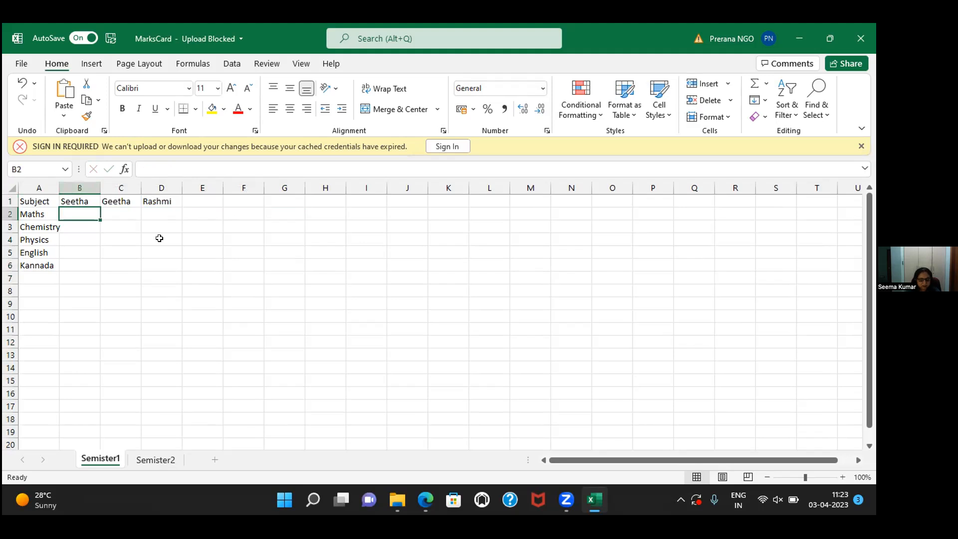
text(80)
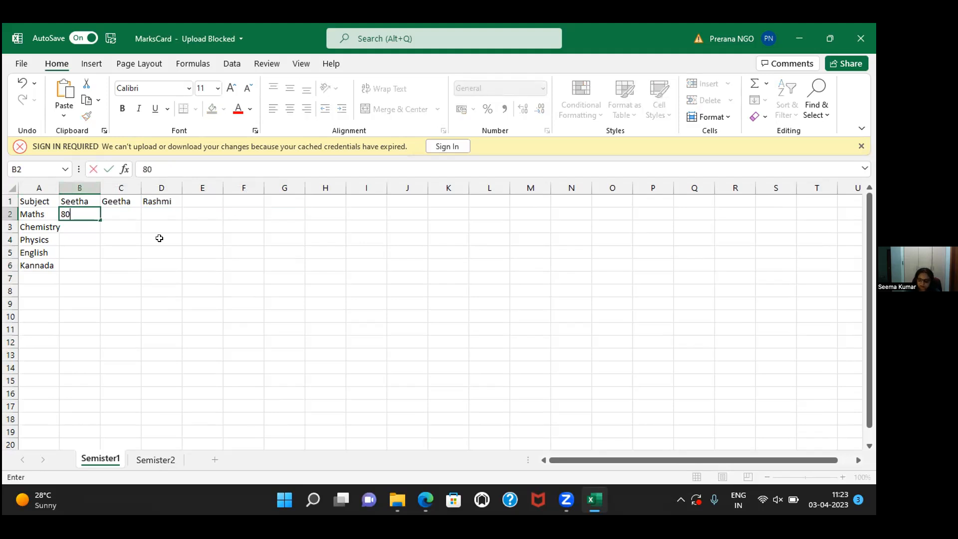
key(Return)
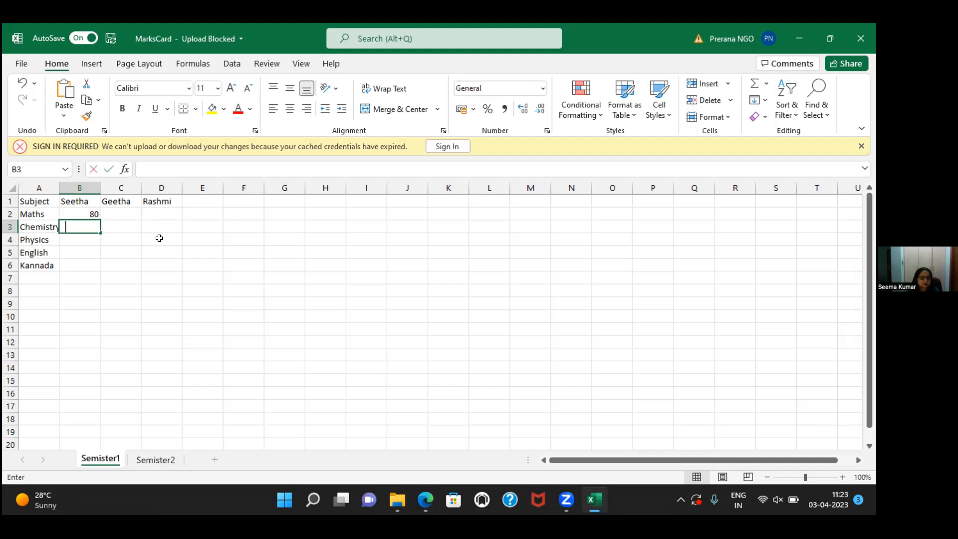
text(75)
key(Return)
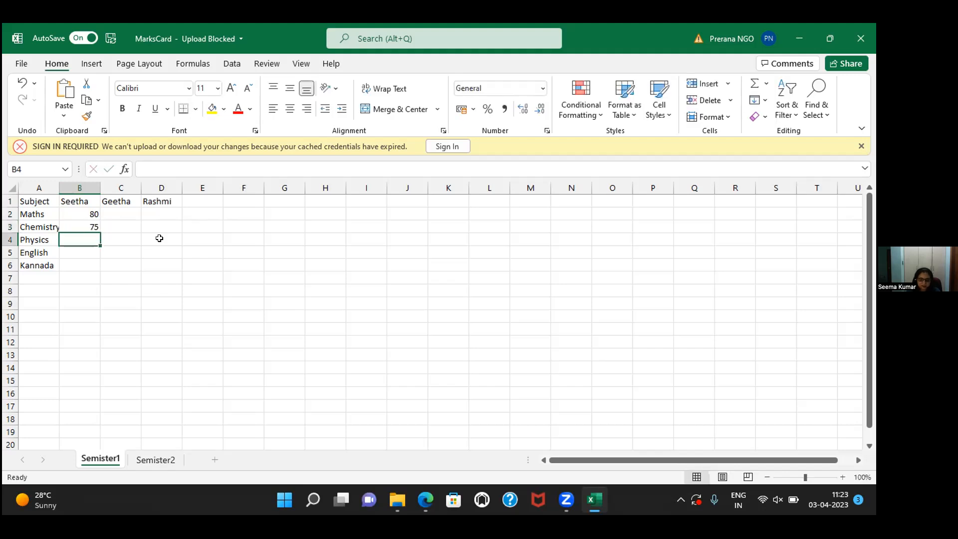
Complete the first student's marks in column B: 85 for Physics, 90 for English and 95 for Kannada
text(85)
key(Return)
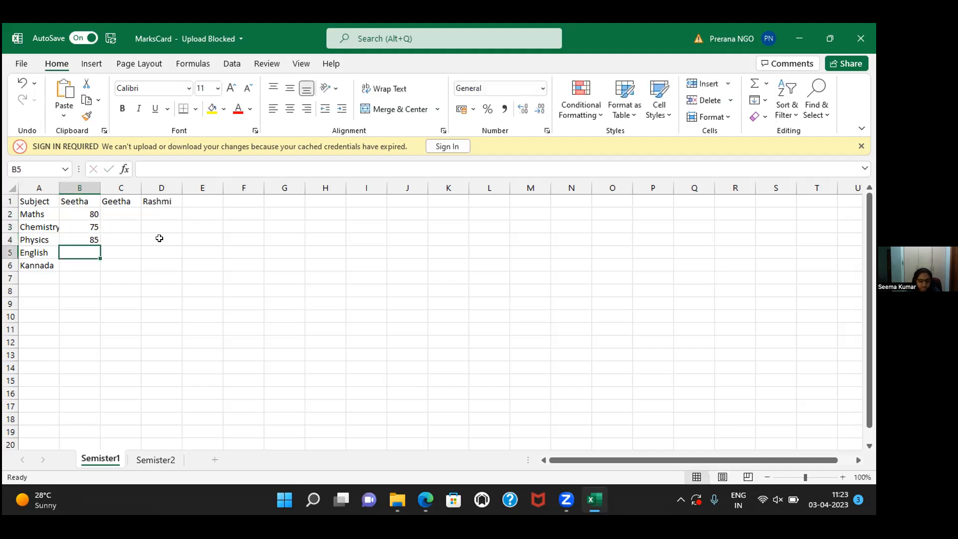
text(90)
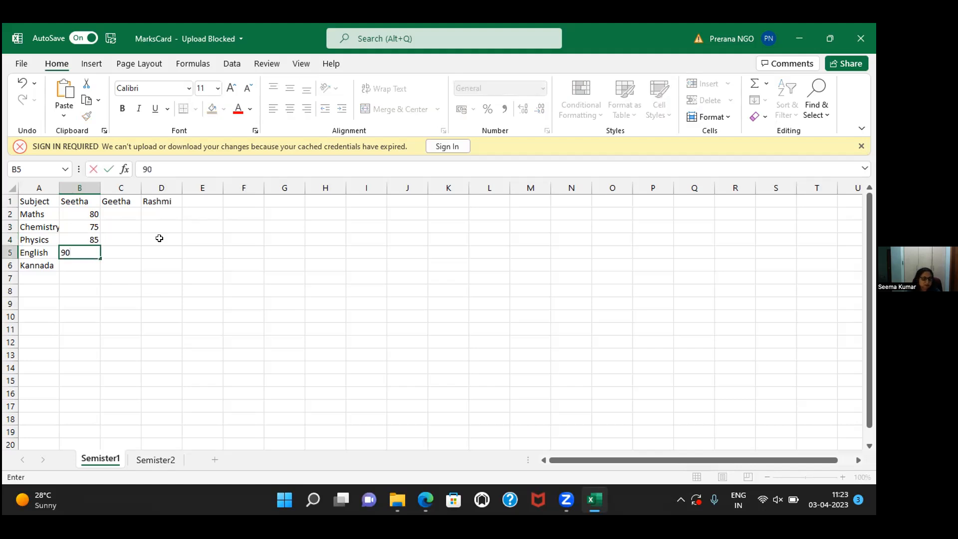
key(ctrl+Return)
key(Return)
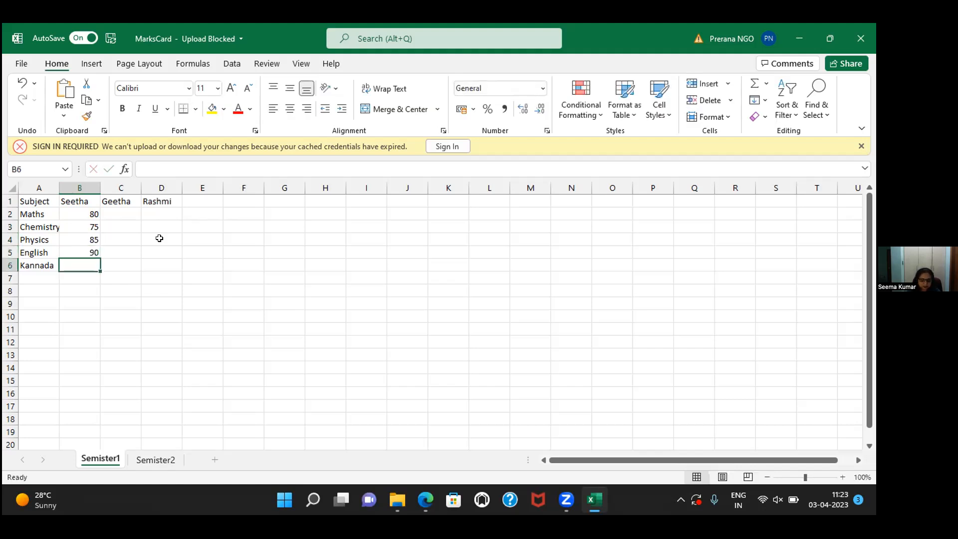
text(95)
key(Tab)
Enter the second student's first marks in column C: 78 for Maths and 67 for Chemistry
key(Up)
key(Up)
key(Up)
key(Up)
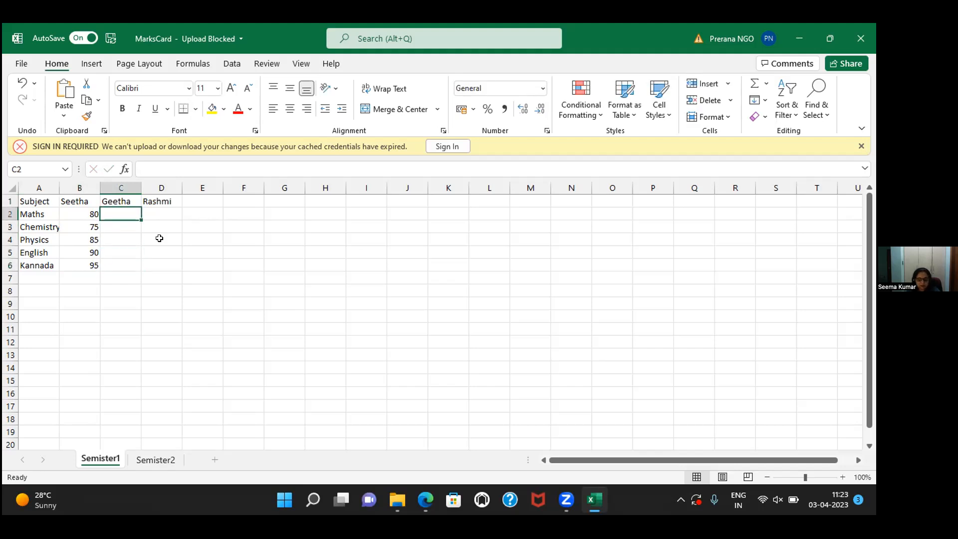
text(78)
key(Return)
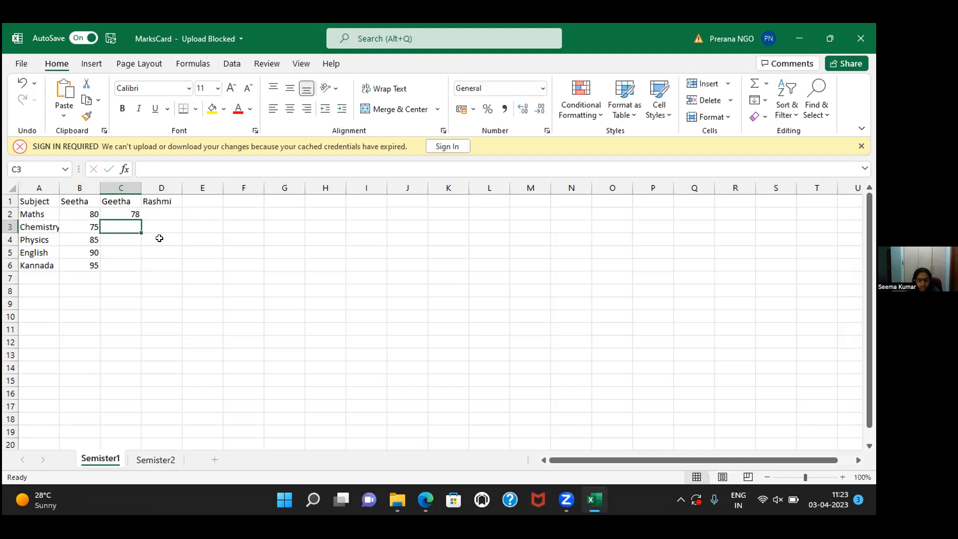
text(67)
key(Return)
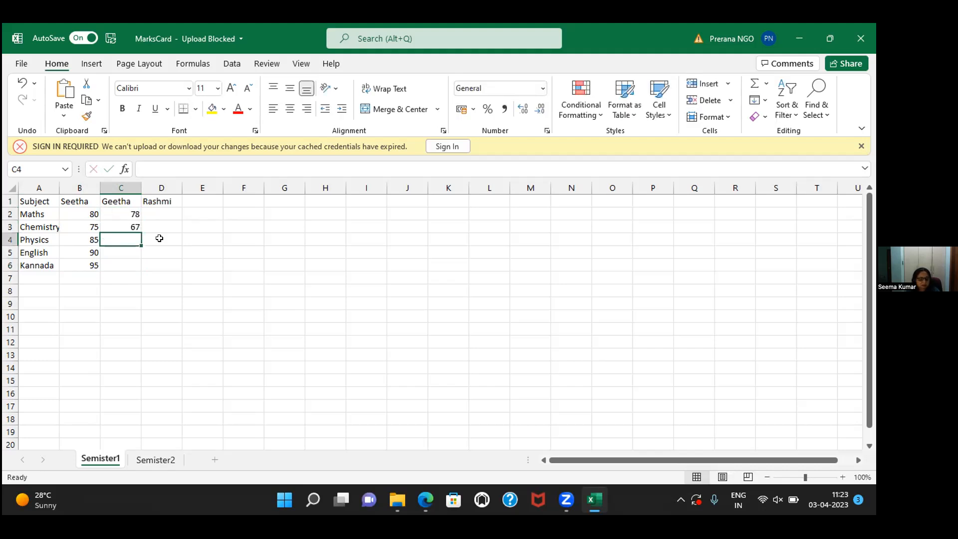
Complete the second student's marks in column C: 56 for Physics, 78 for English and 85 for Kannada
text(56)
key(Return)
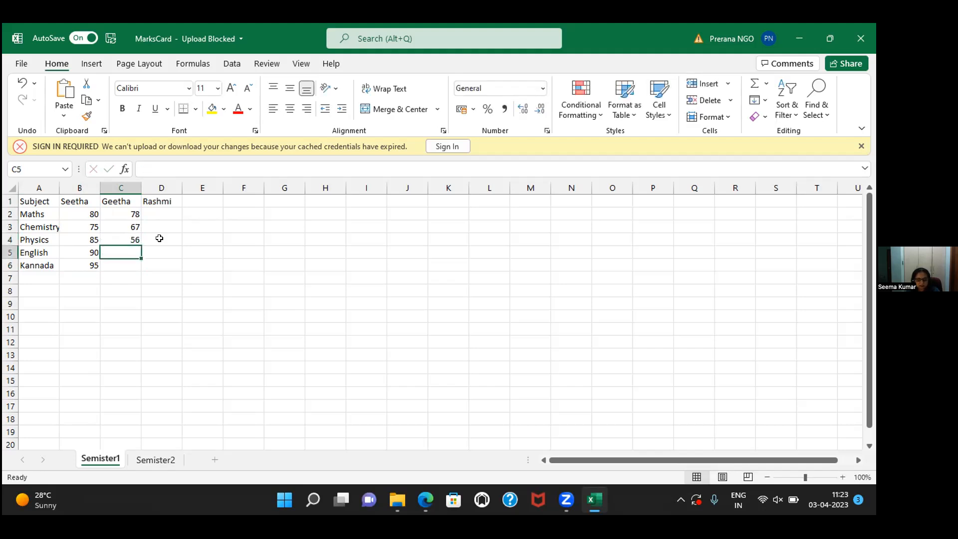
text(78)
key(Return)
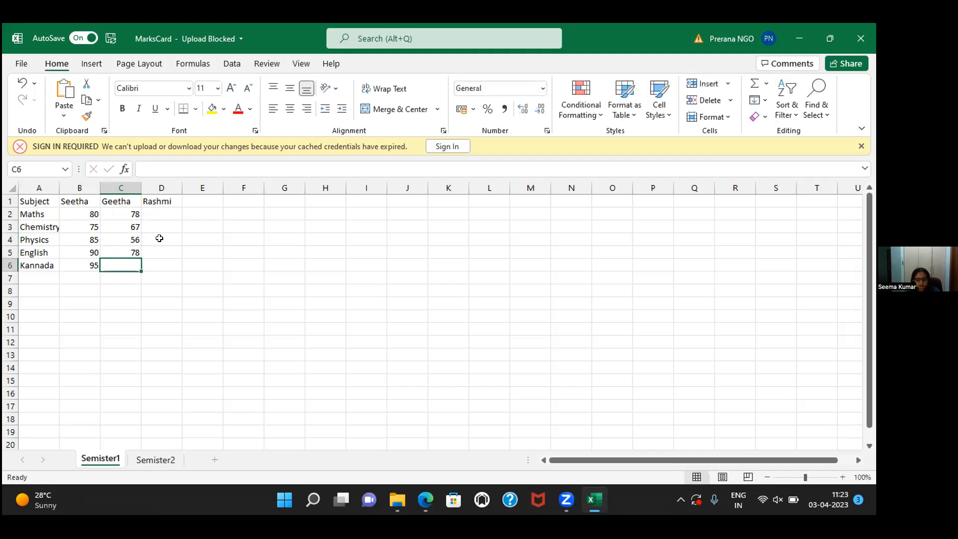
text(85)
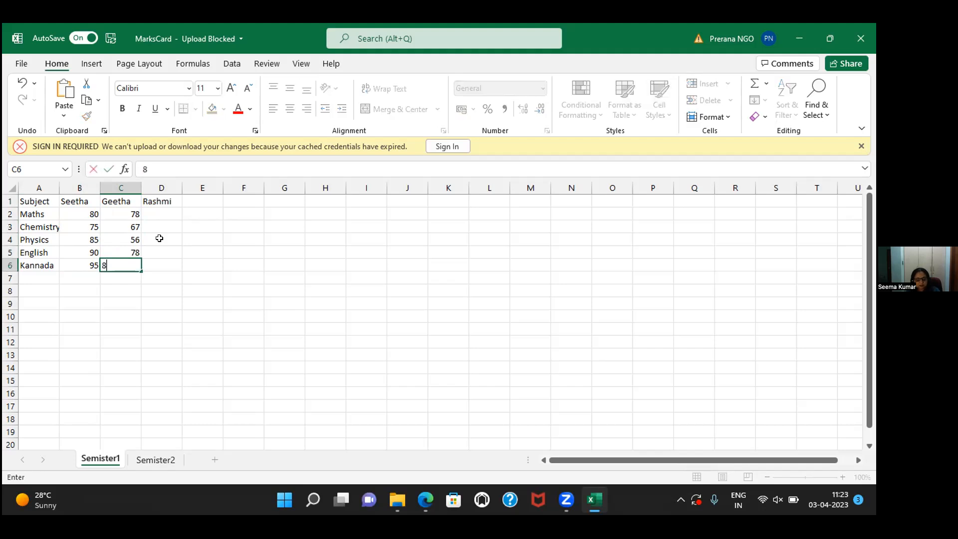
key(Return)
Enter 90 for Maths, Chemistry and Physics as the third student's marks in cells D2 to D4
key(Up)
key(Up)
key(Up)
key(Up)
key(Up)
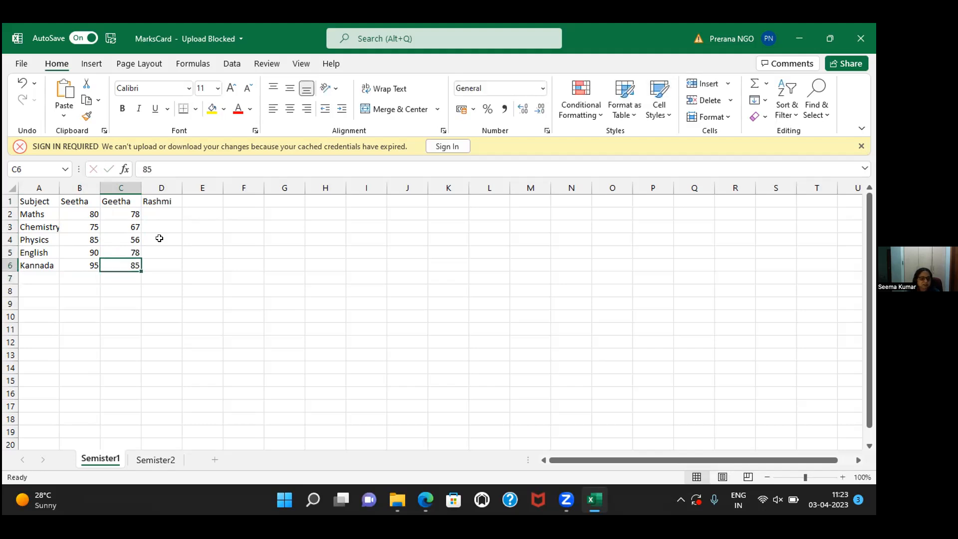
key(Right)
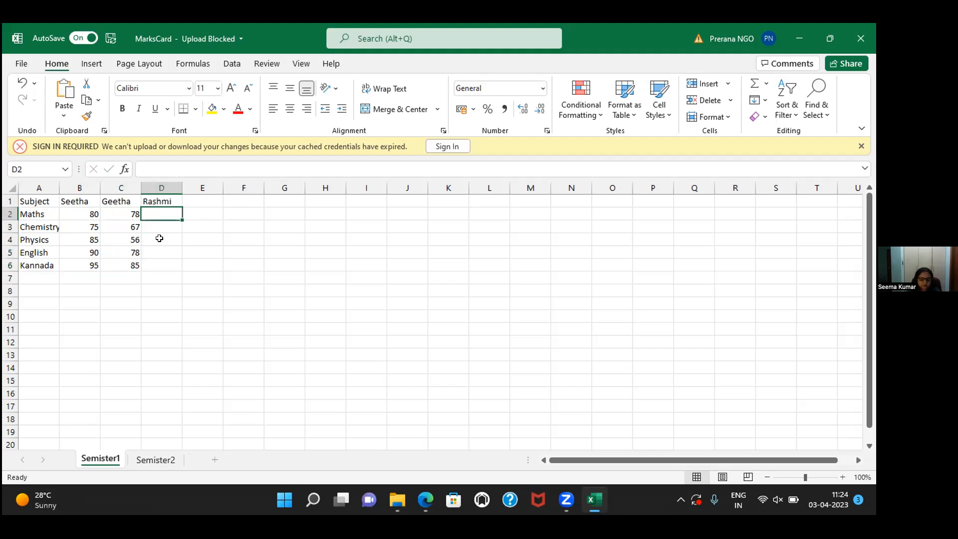
text(90)
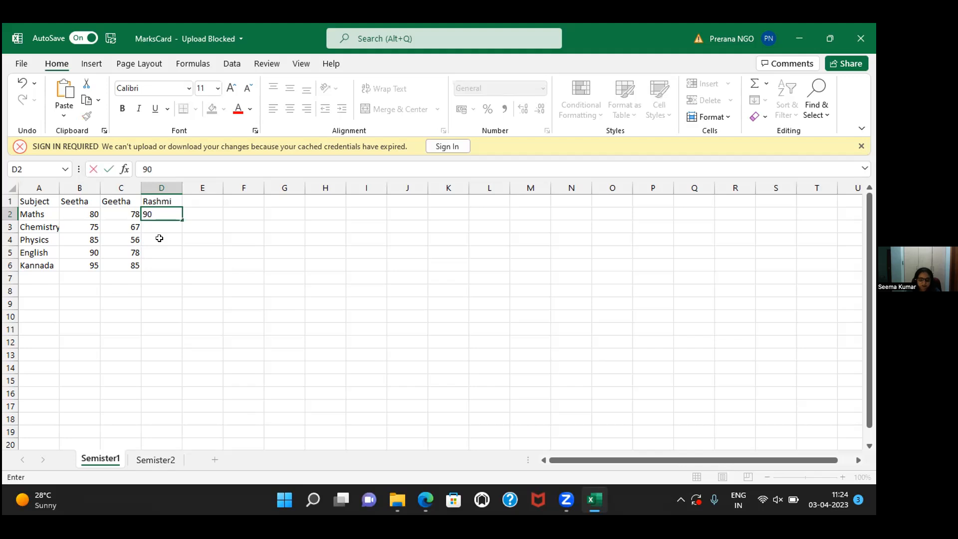
key(Return)
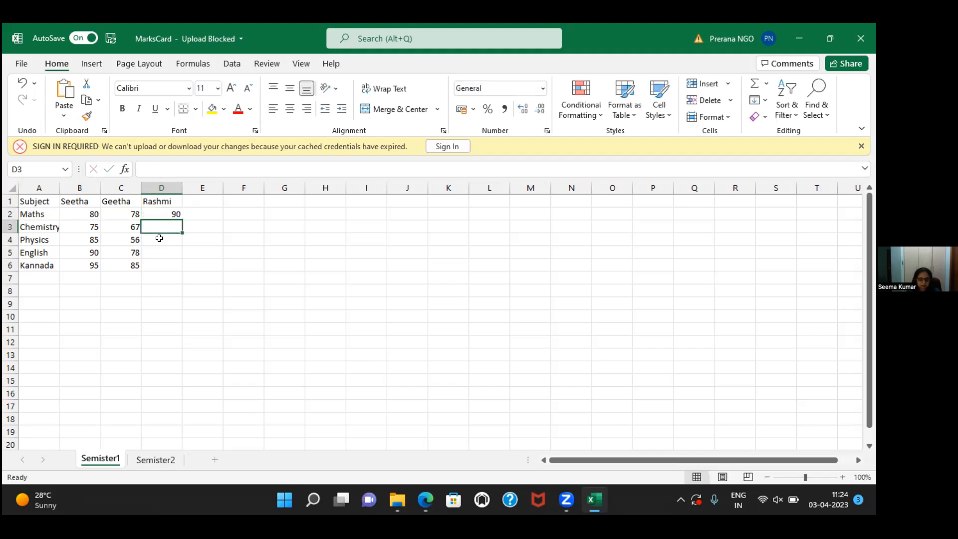
text(90)
key(Return)
text(90)
key(Return)
Complete the third student's marks in column D: 95 for English and 98 for Kannada
text(9)
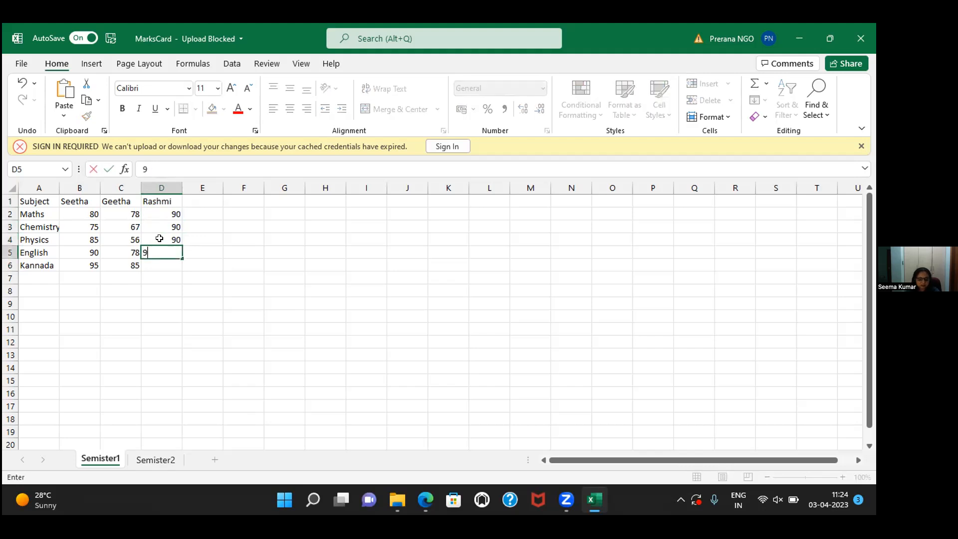
text(5)
key(Return)
text(98)
key(Return)
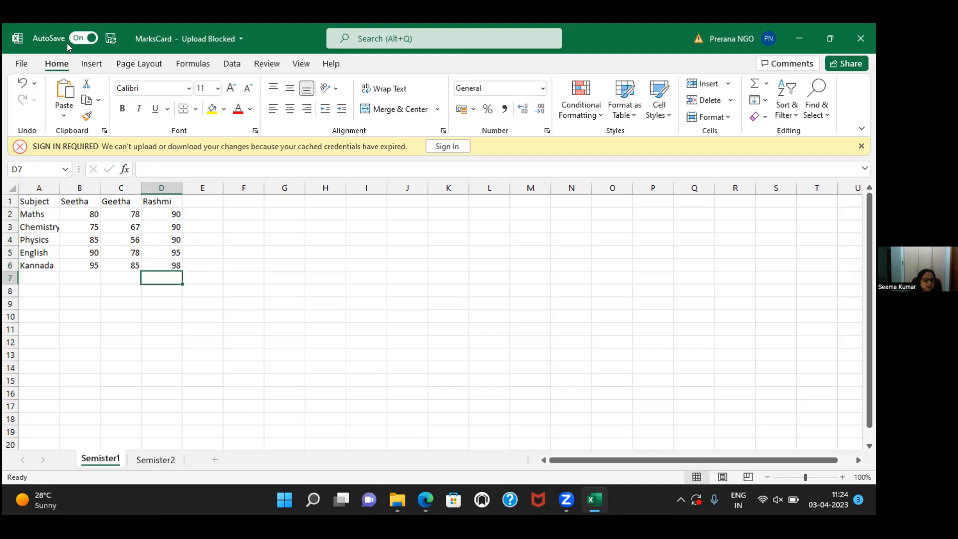
click(9, 225)
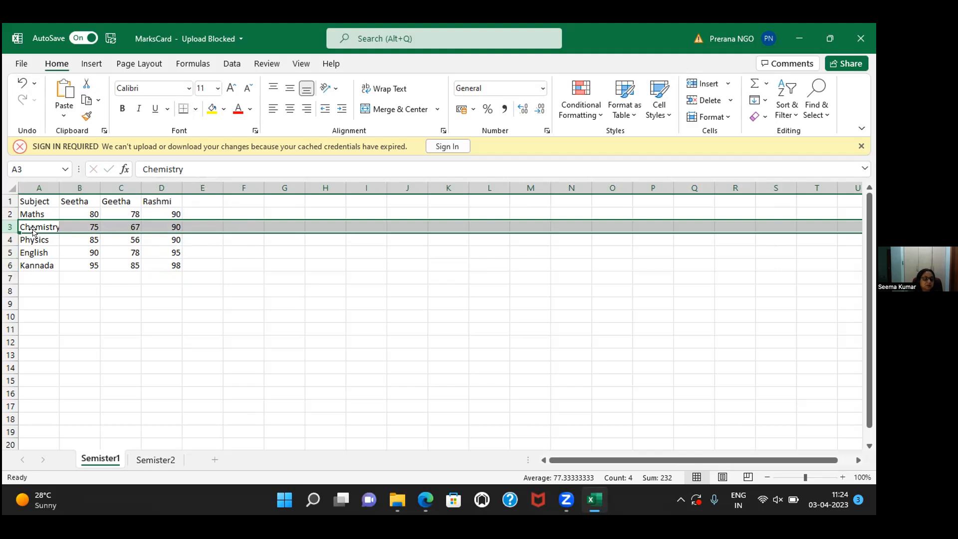
click(10, 239)
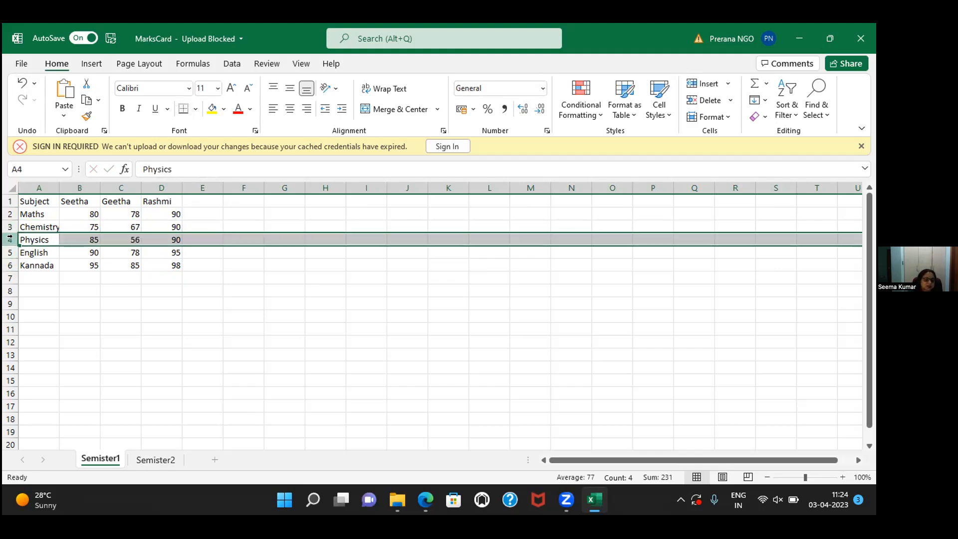
click(74, 265)
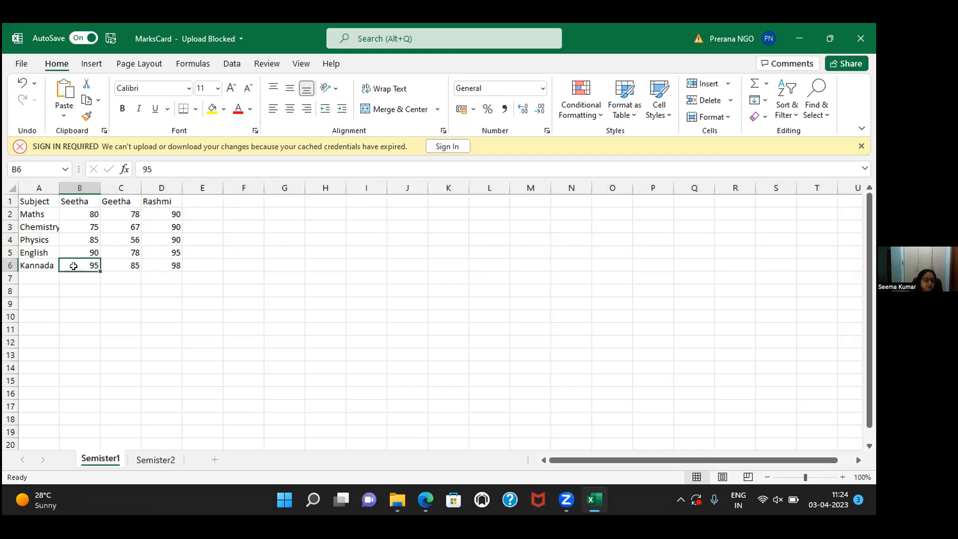
Insert a row between Chemistry and Physics and label it "Theory" in cell A4
click(9, 239)
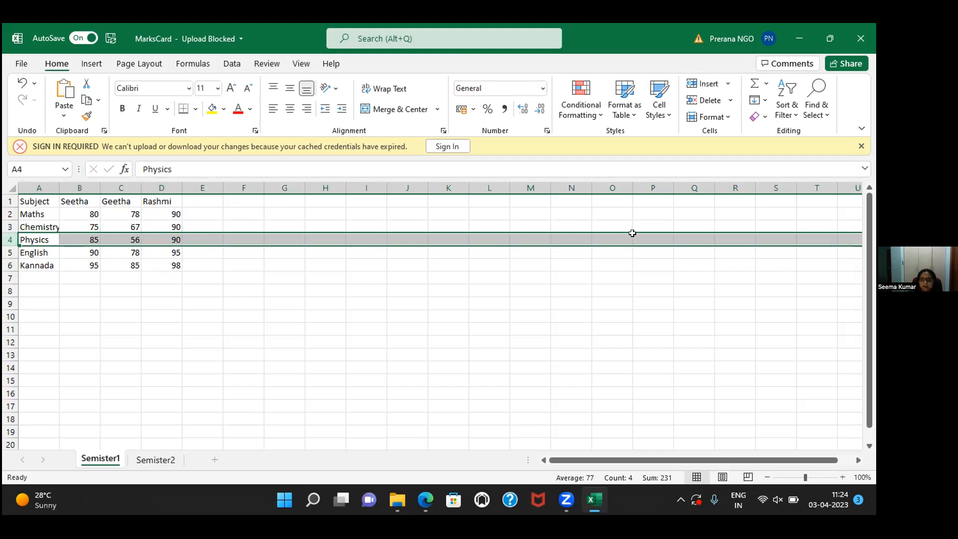
right_click(10, 239)
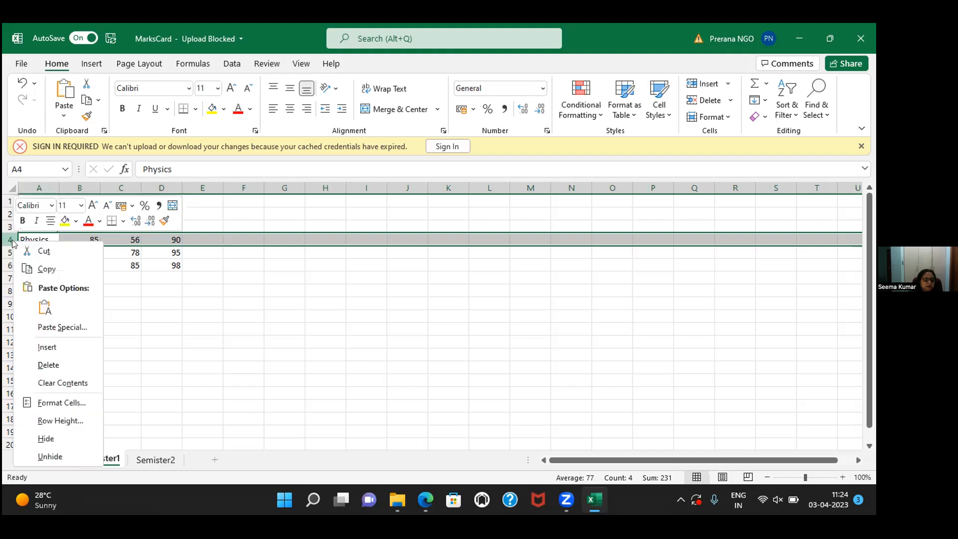
click(69, 346)
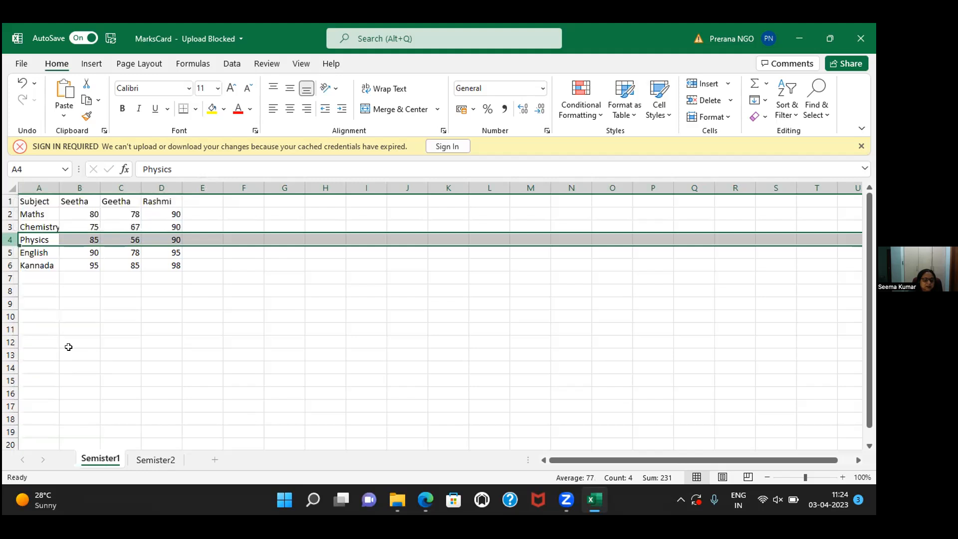
click(38, 237)
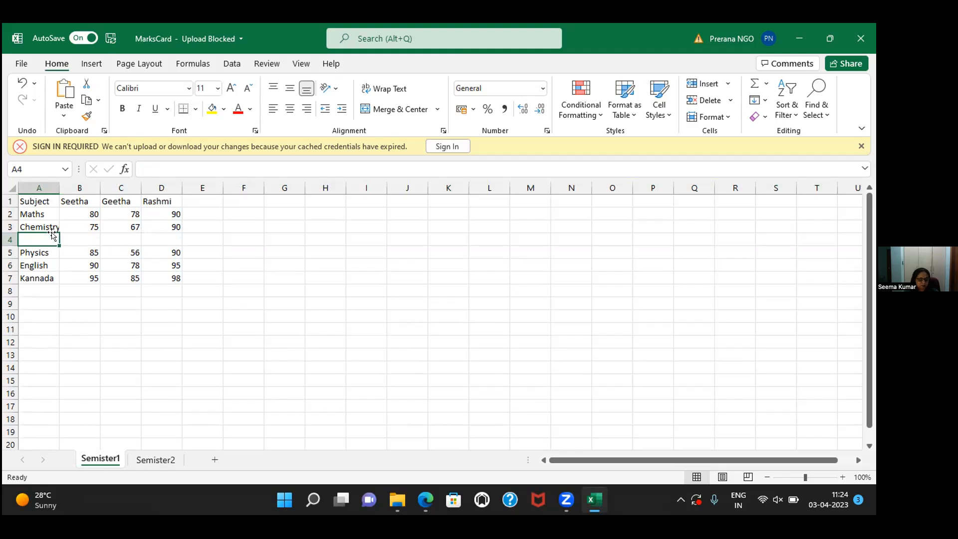
text(Theory)
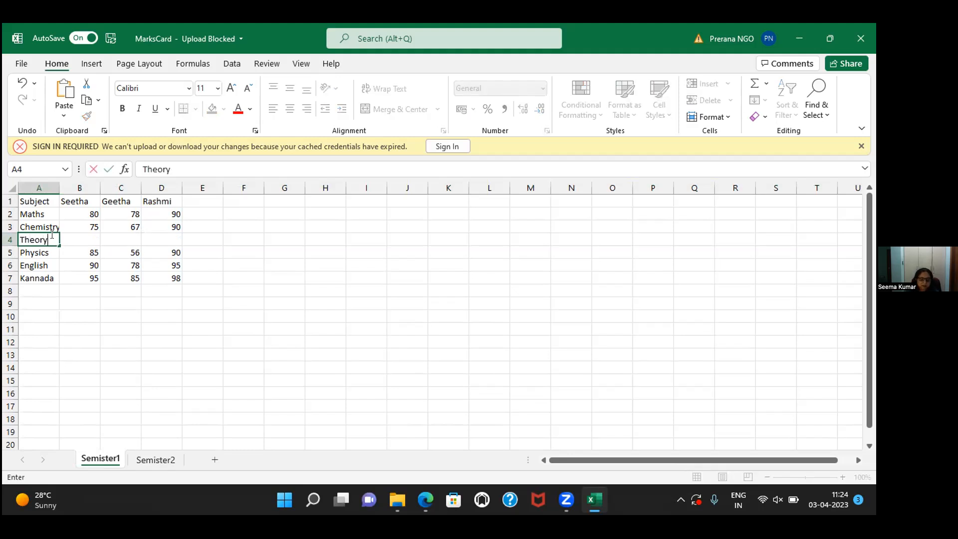
Insert another row above Physics and label it "Lab" in cell A5
click(10, 252)
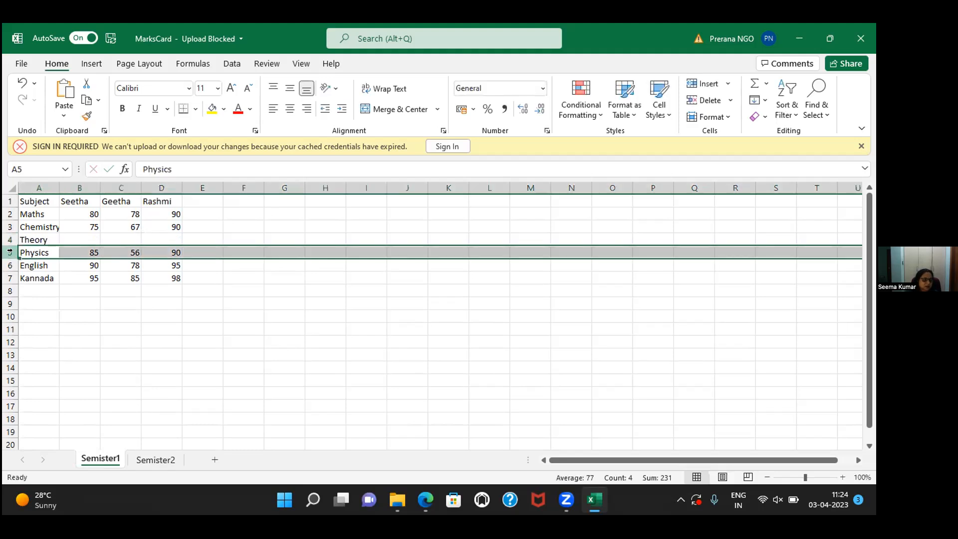
right_click(10, 252)
click(74, 360)
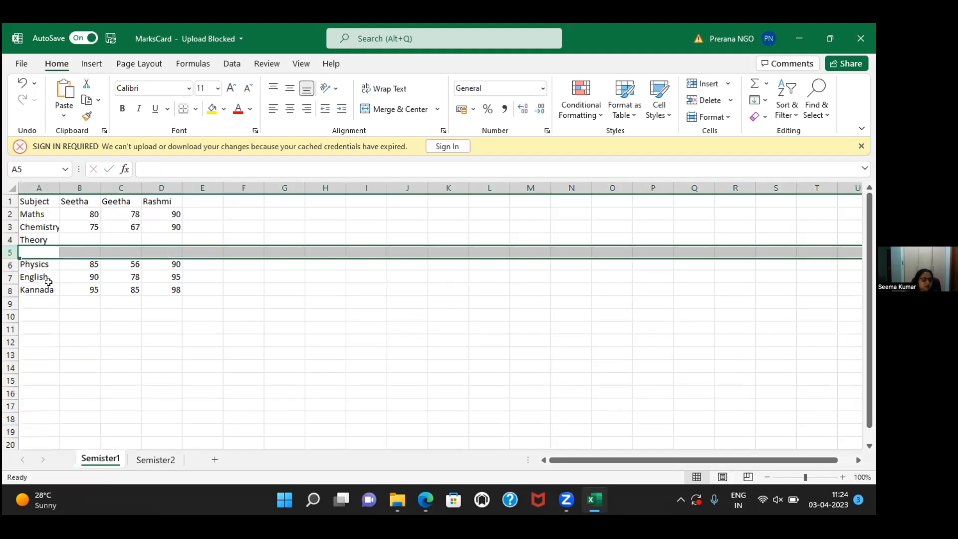
click(48, 246)
text(Lab)
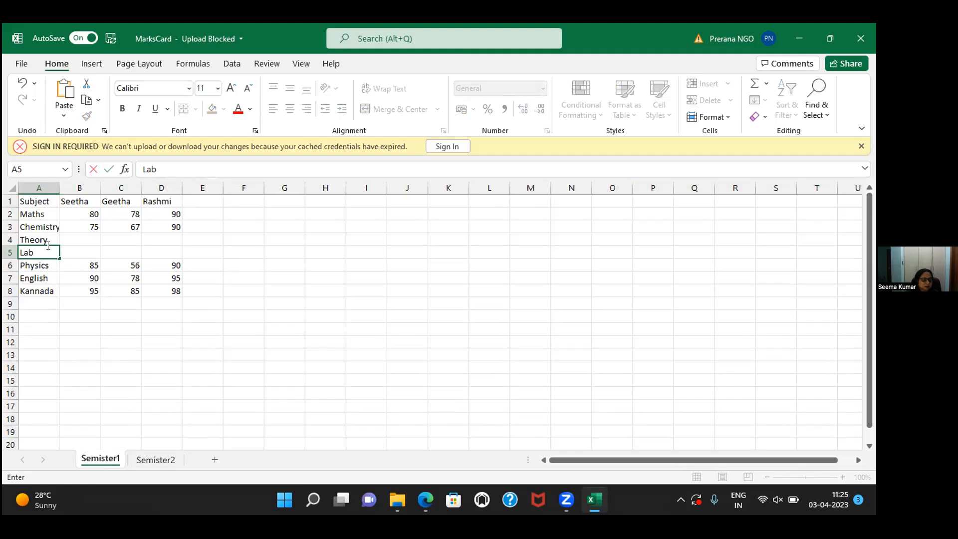
click(8, 266)
right_click(7, 266)
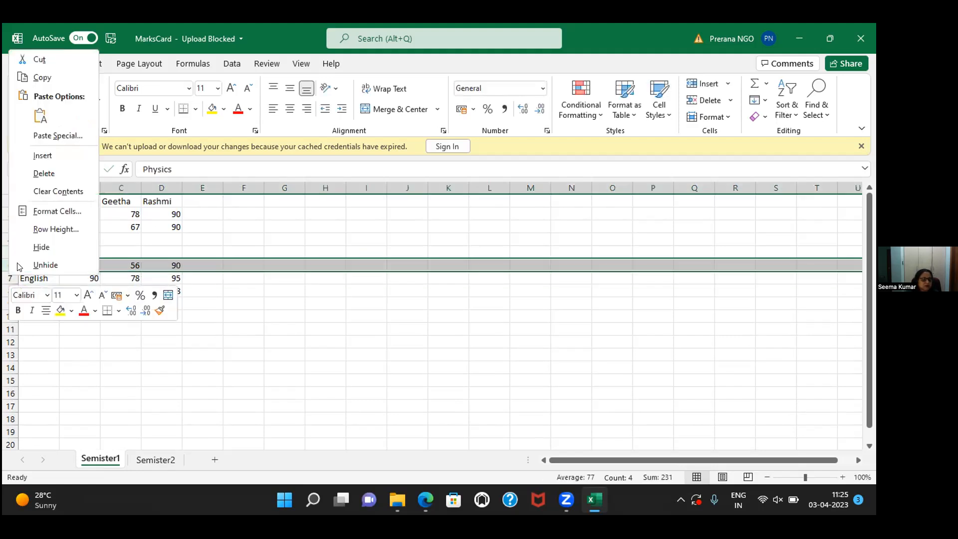
click(43, 156)
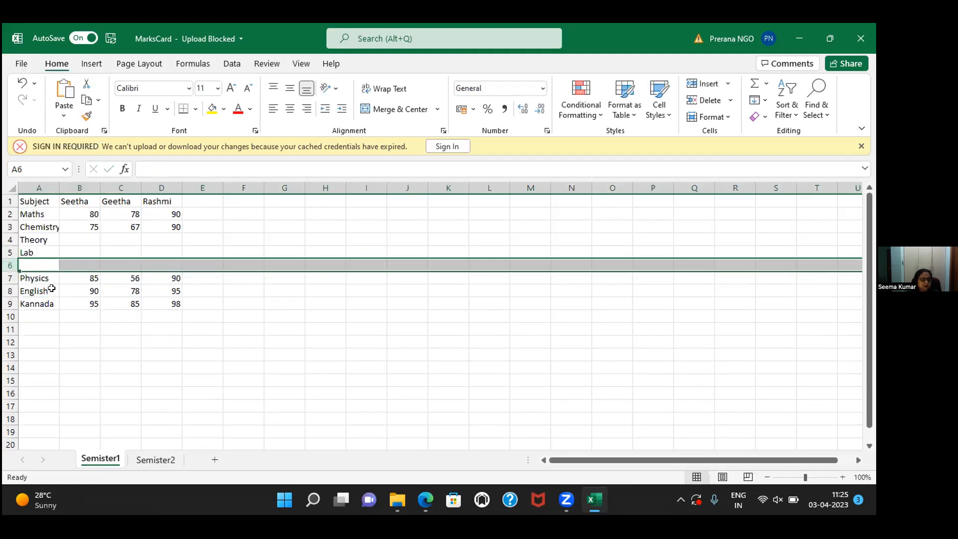
key(ctrl+z)
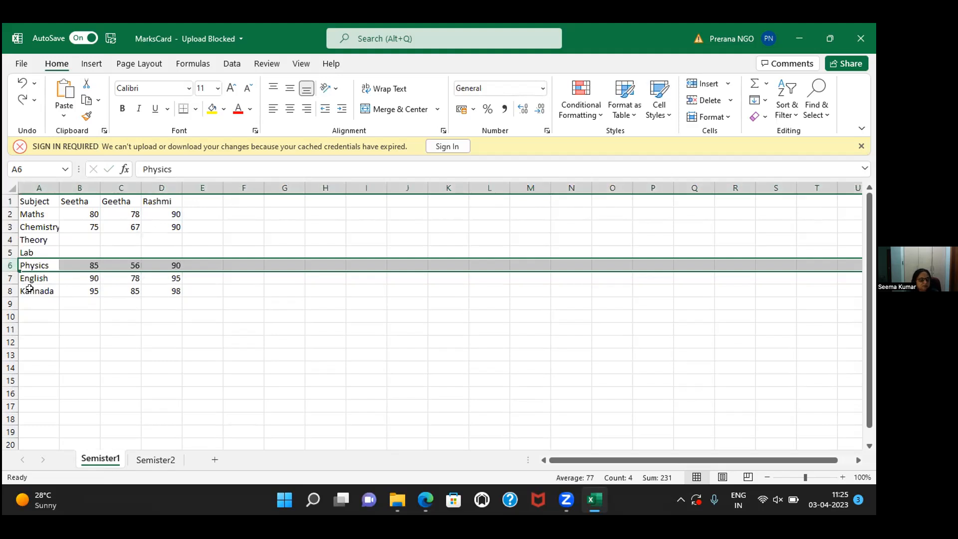
Insert two blank rows between Physics and English
click(10, 277)
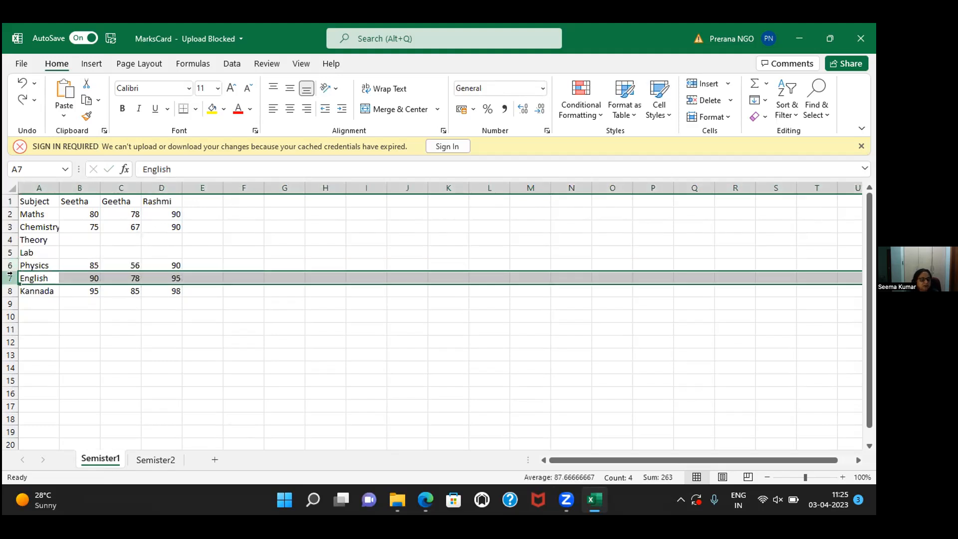
right_click(10, 279)
click(50, 156)
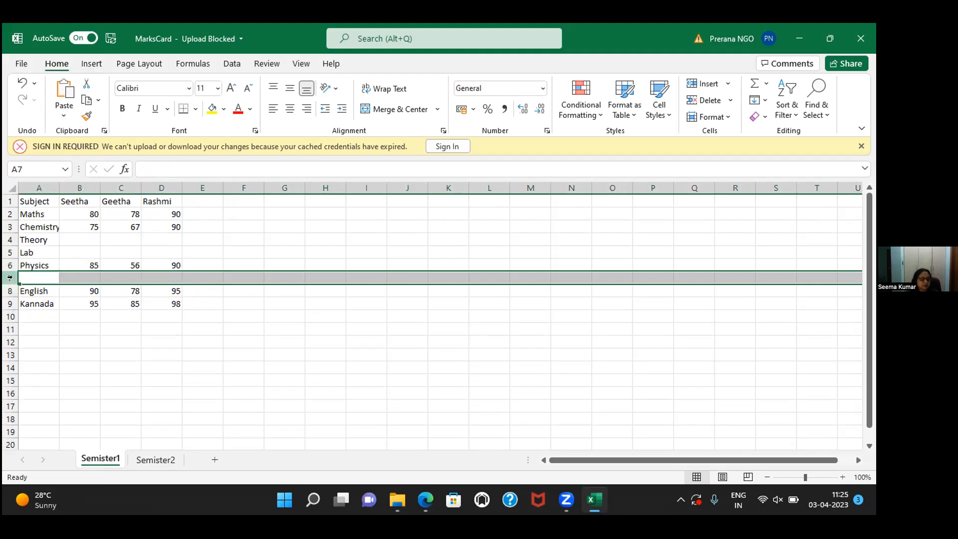
right_click(6, 280)
click(59, 169)
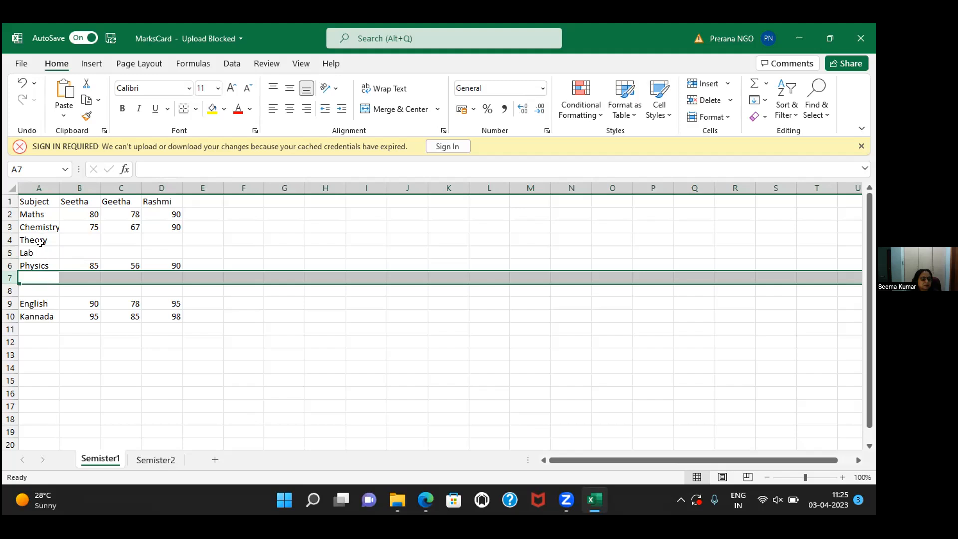
Copy the "Theory" and "Lab" labels from cells A4:A5 into A7:A8 under Physics
drag(40, 241, 42, 249)
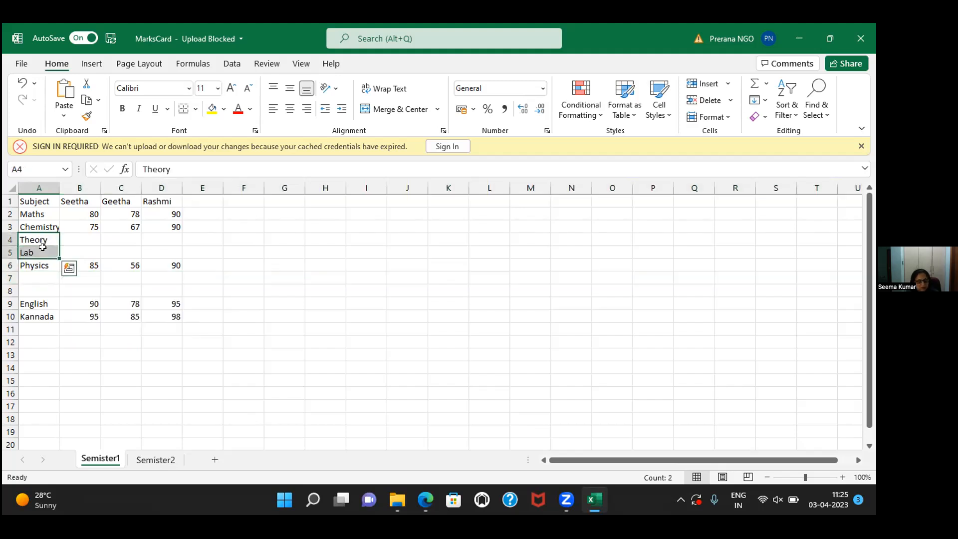
key(ctrl+c)
click(39, 275)
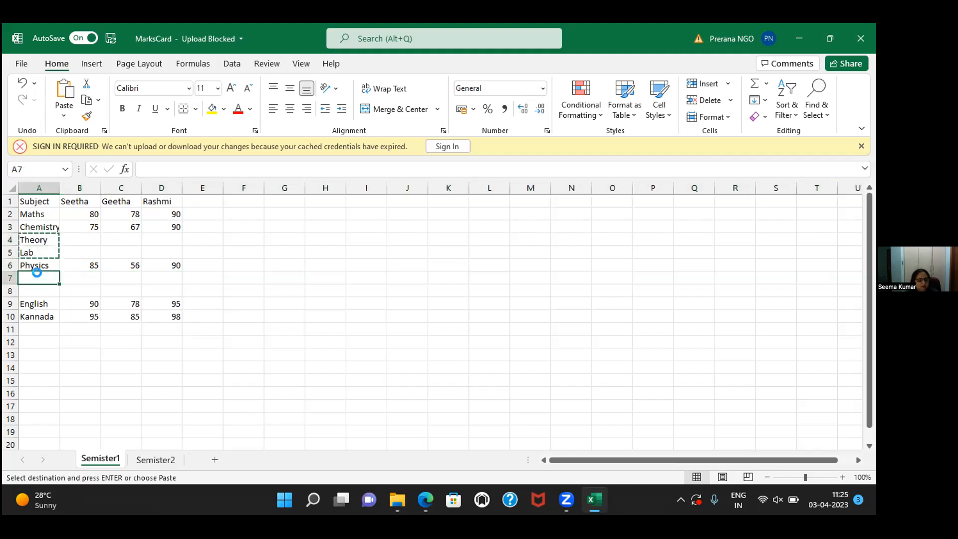
key(ctrl+v)
click(121, 302)
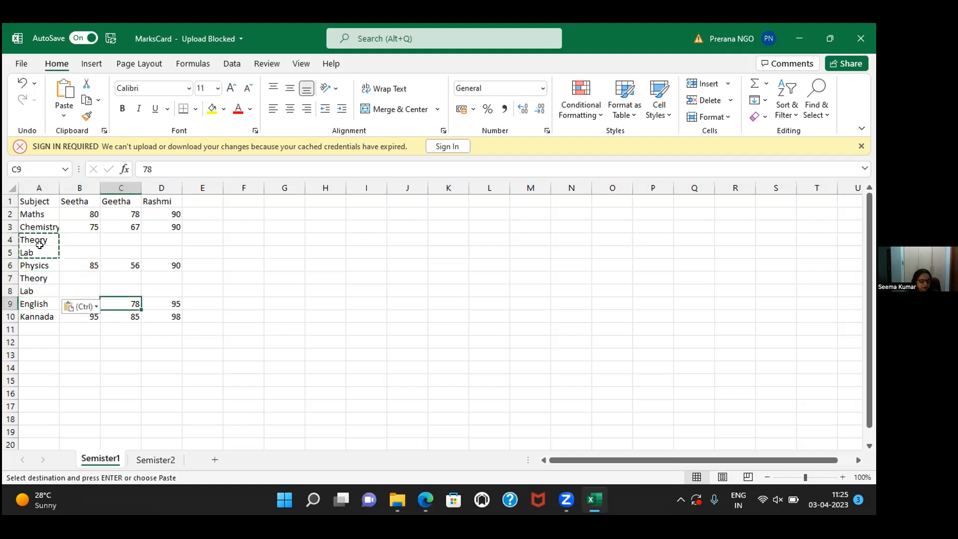
Indent the "Theory" and "Lab" labels in A4:A5 under Chemistry by two levels
key(Escape)
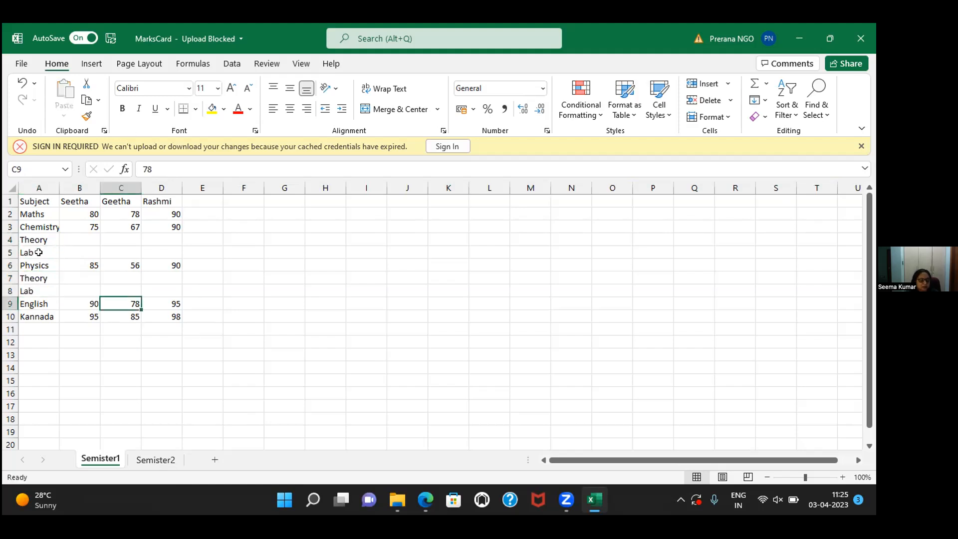
click(33, 238)
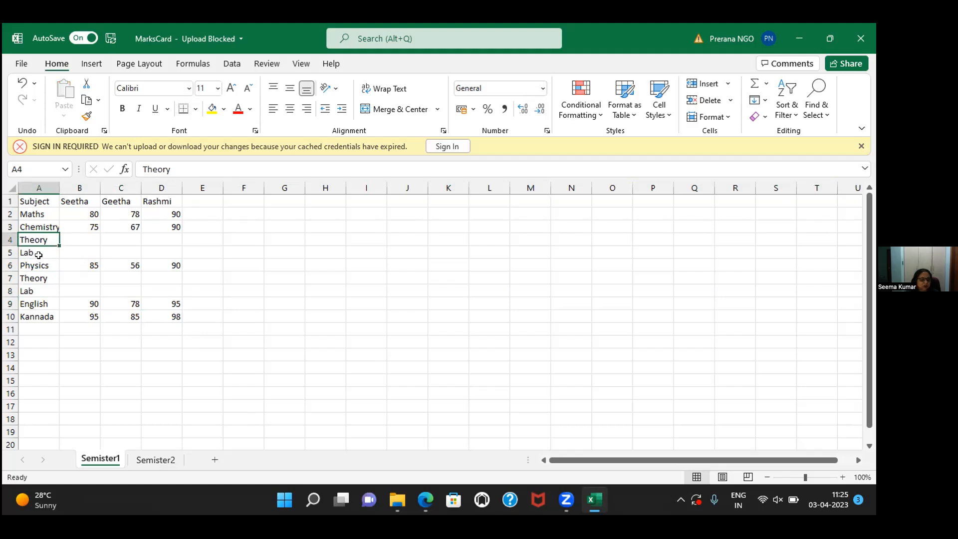
shift+click(38, 255)
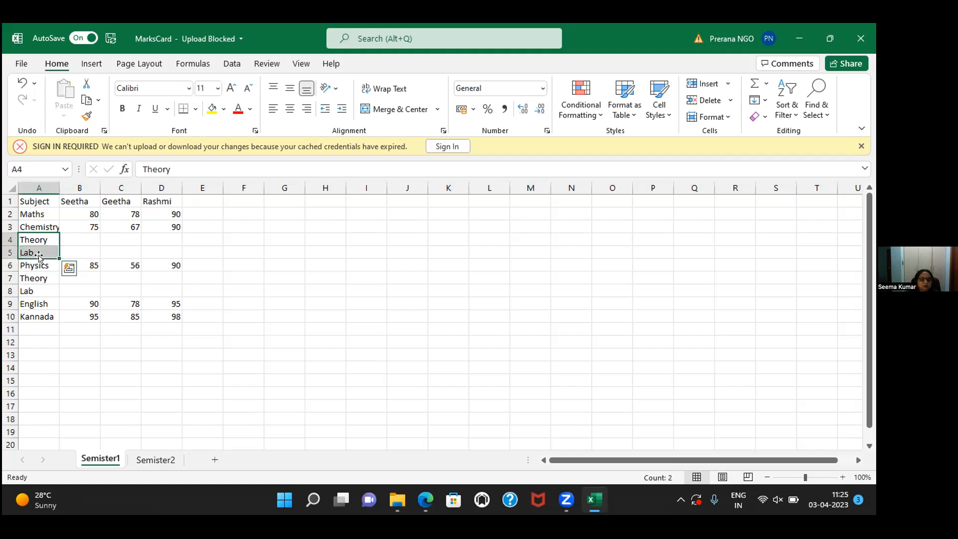
click(341, 110)
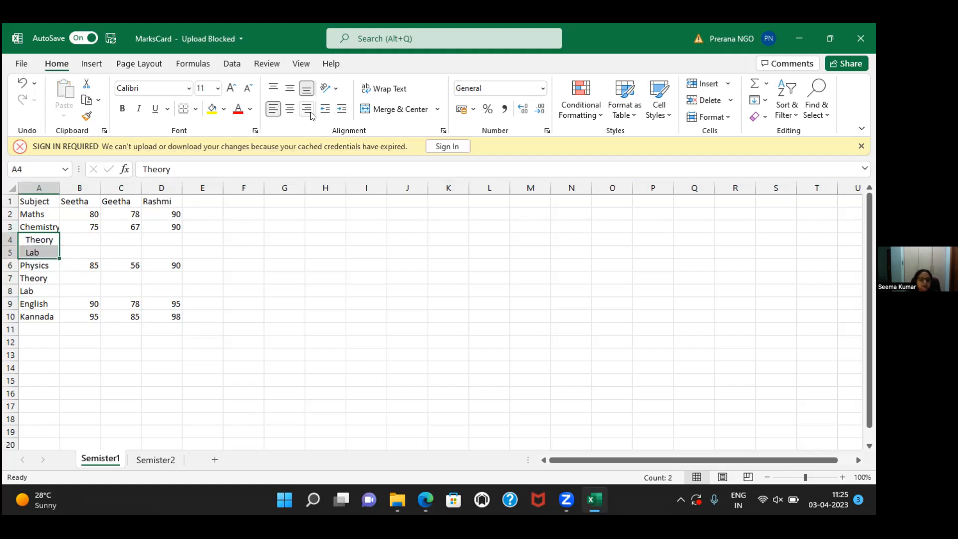
click(341, 109)
Indent the "Theory" and "Lab" labels in A7:A8 under Physics by two levels
click(36, 278)
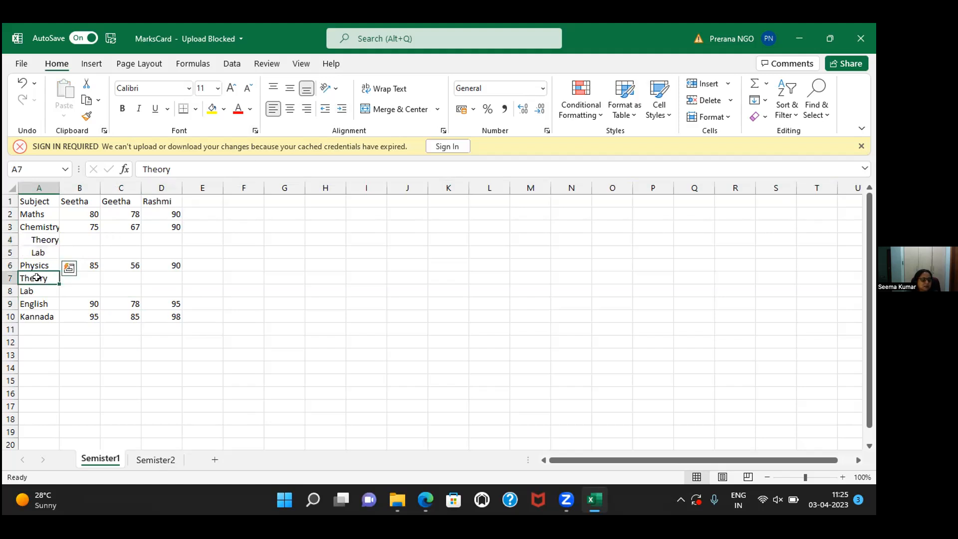
drag(36, 278, 38, 290)
click(342, 109)
click(341, 111)
Enter the first student's Chemistry marks, 20 for Lab in B5 and 50 for Theory in B4, and clear the combined mark in B3
click(83, 225)
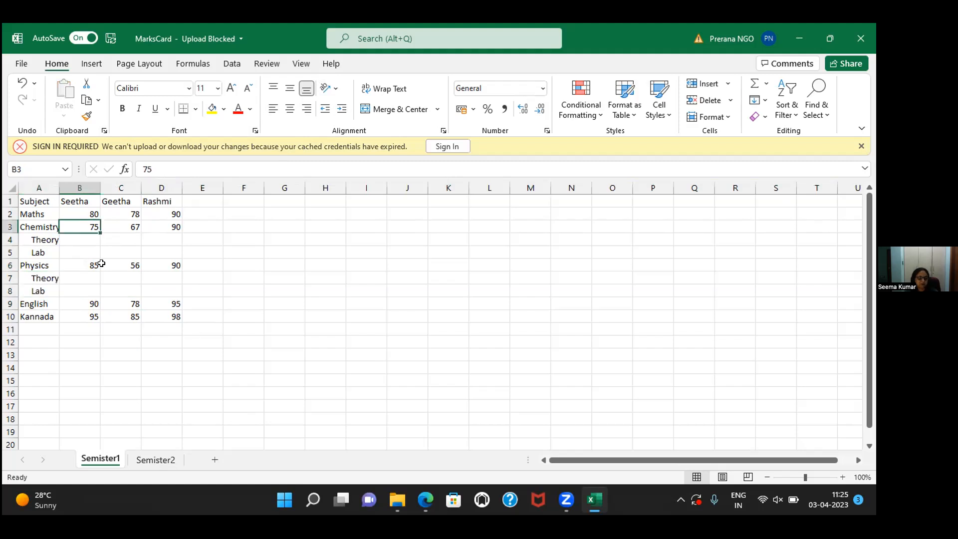
click(91, 251)
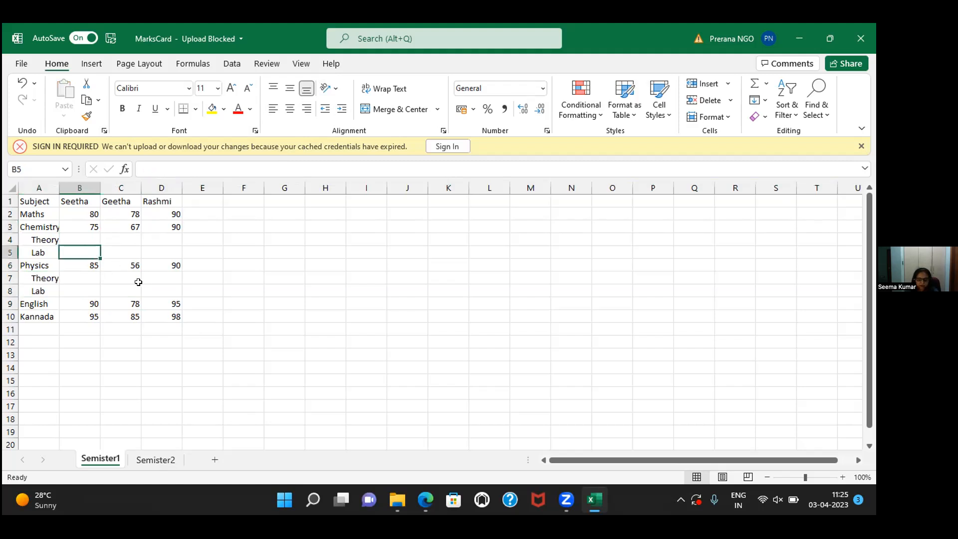
text(20)
key(Up)
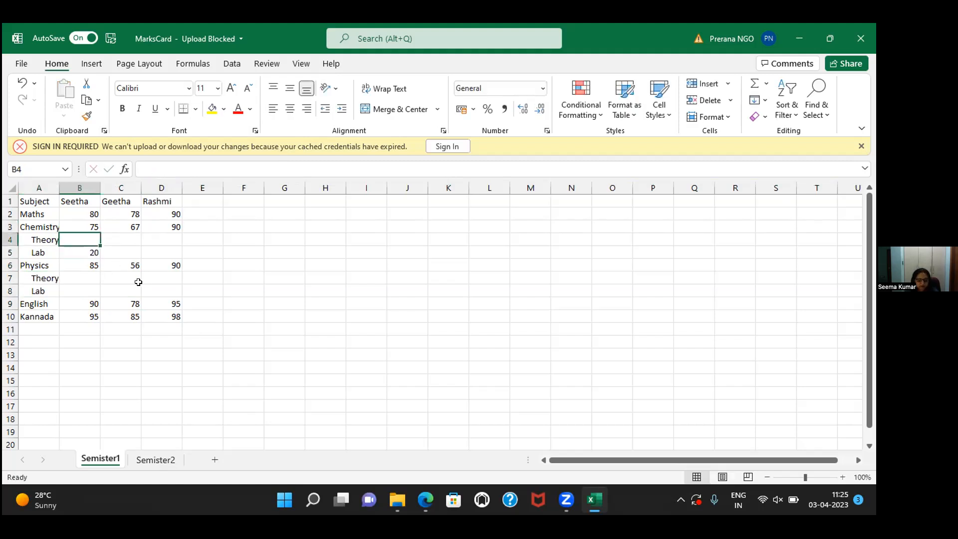
text(50)
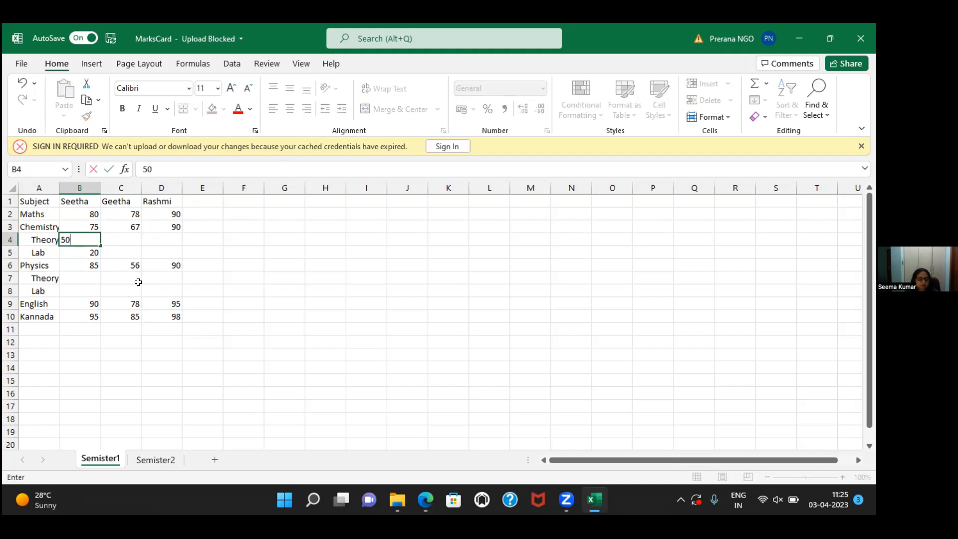
key(Up)
key(Delete)
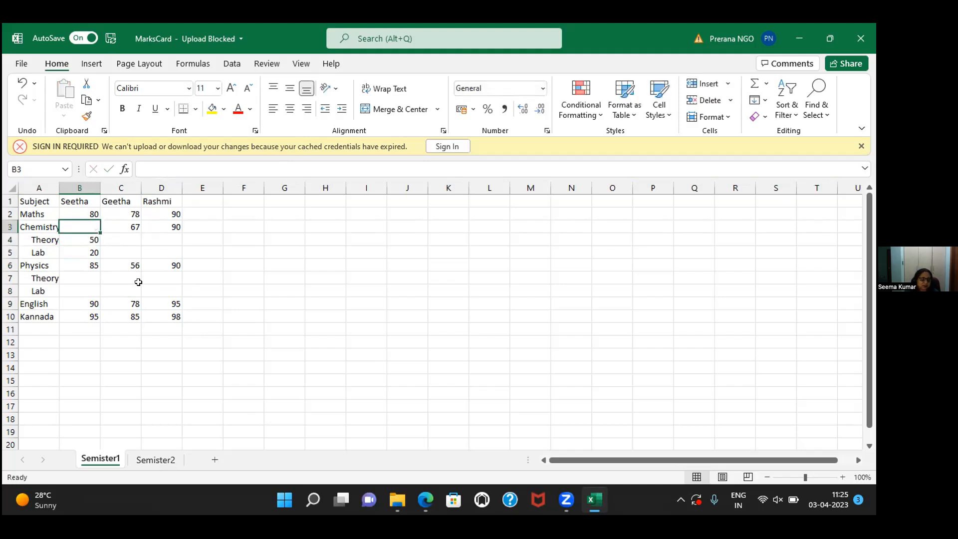
Enter the second student's Chemistry marks, 17 for Lab in C5 and 50 for Theory in C4
click(133, 225)
click(132, 253)
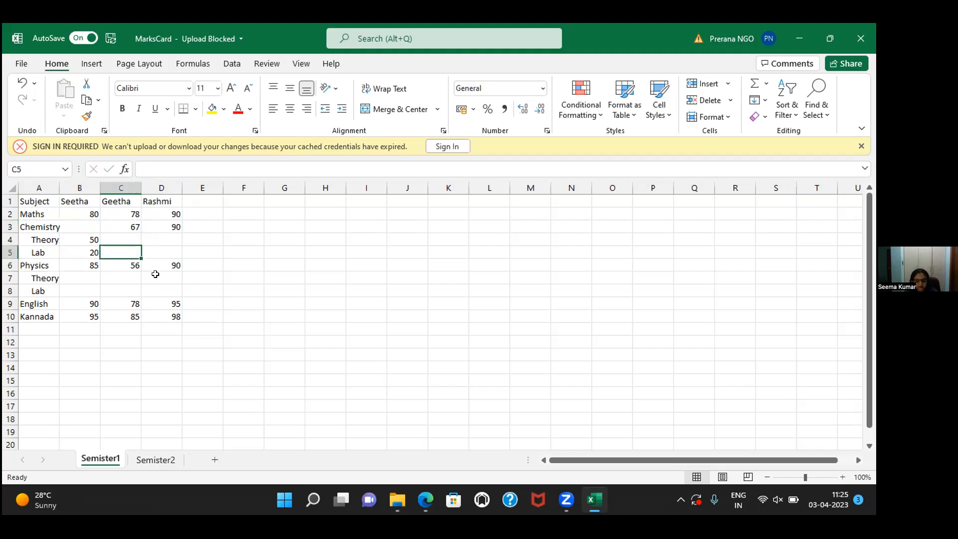
text(1)
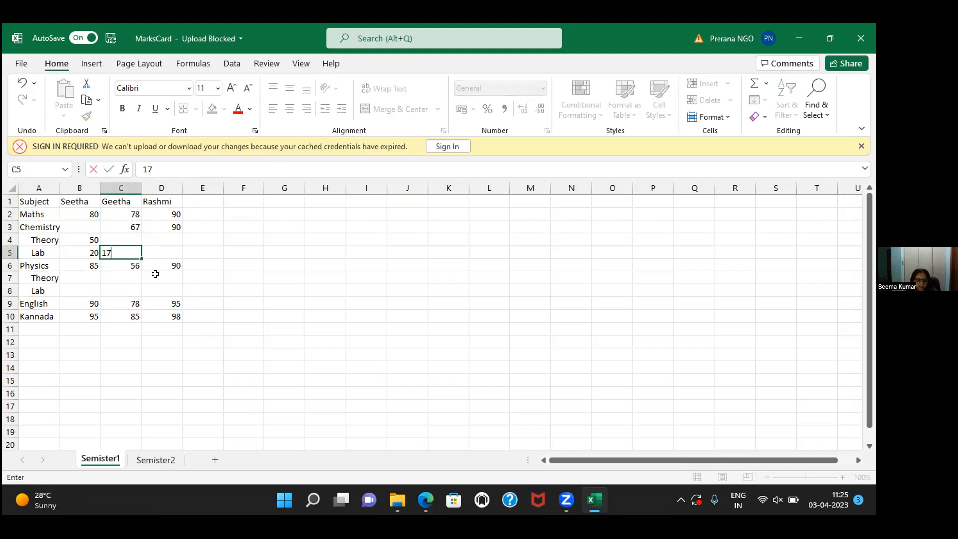
text(7)
key(Up)
text(50)
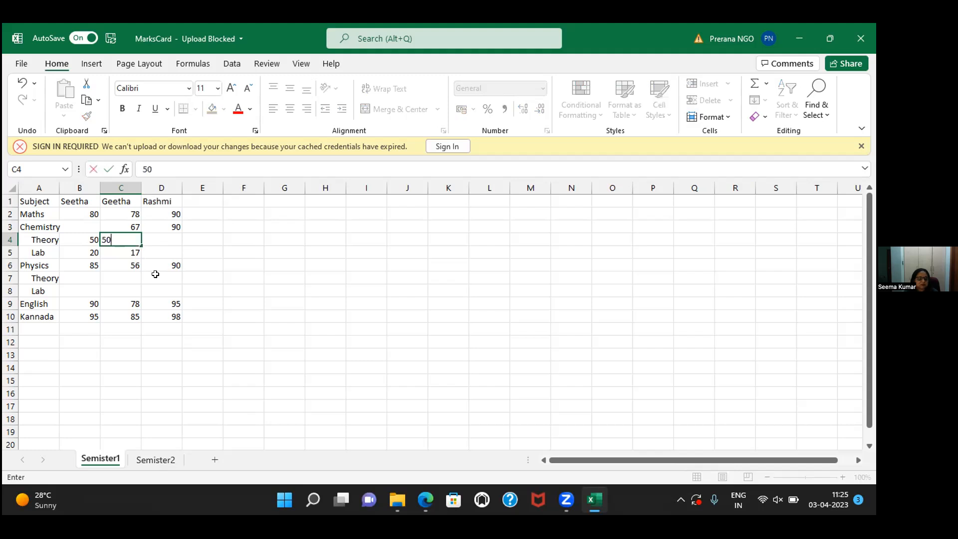
Enter the third student's Chemistry marks, 30 in D5 and 60 in D4, and clear the combined marks in C3:D3
click(172, 228)
click(171, 242)
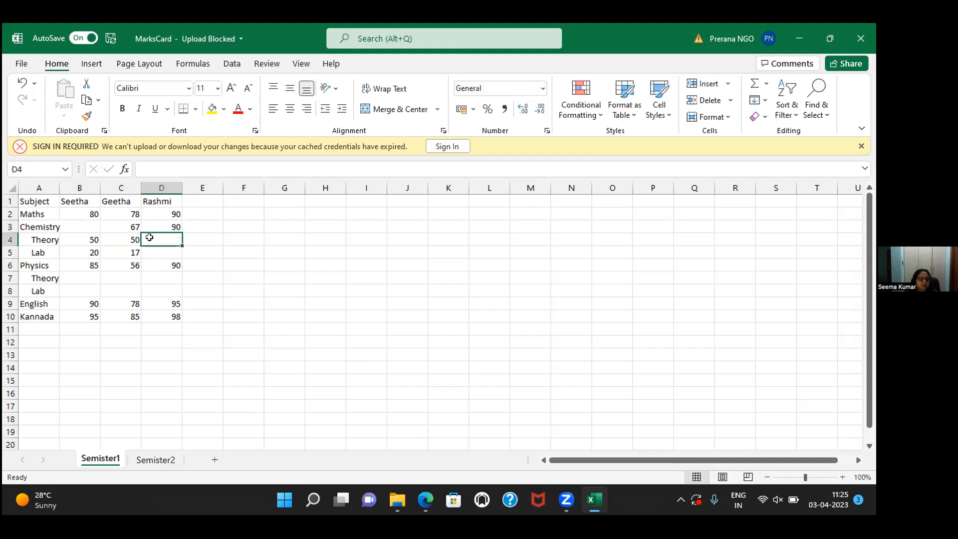
click(130, 225)
click(181, 238)
click(180, 253)
text(30)
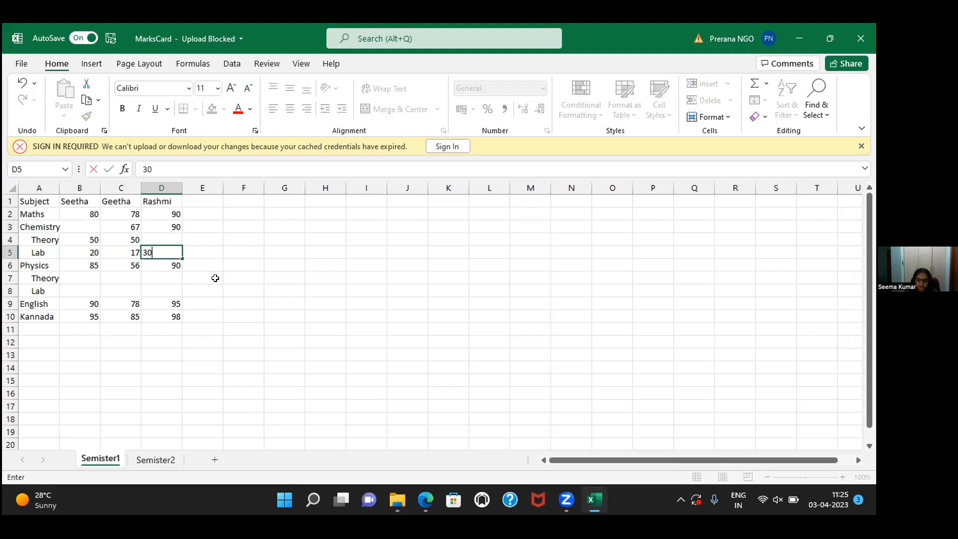
key(Up)
text(60)
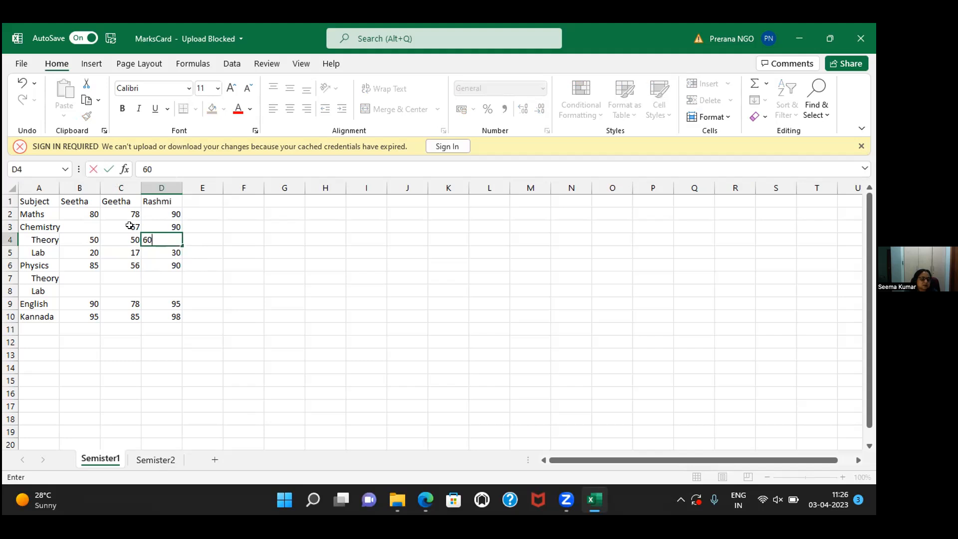
drag(130, 225, 169, 225)
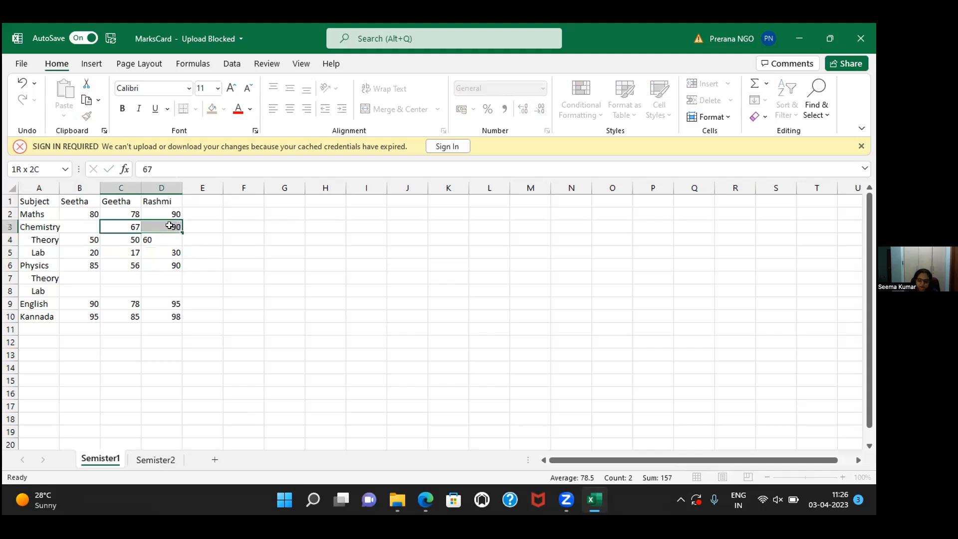
key(Delete)
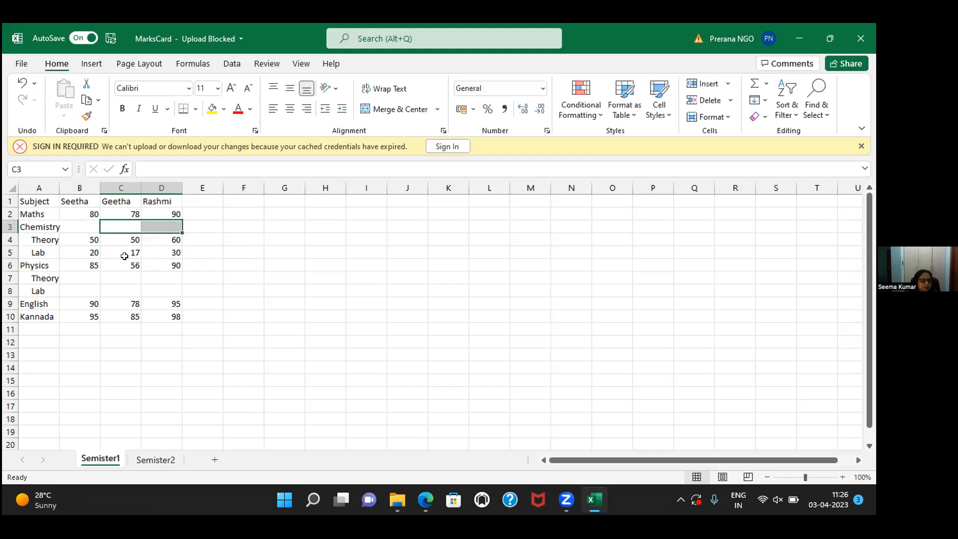
Enter the first student's Physics marks, 25 for Lab in B8 and 50 for Theory in B7
click(84, 277)
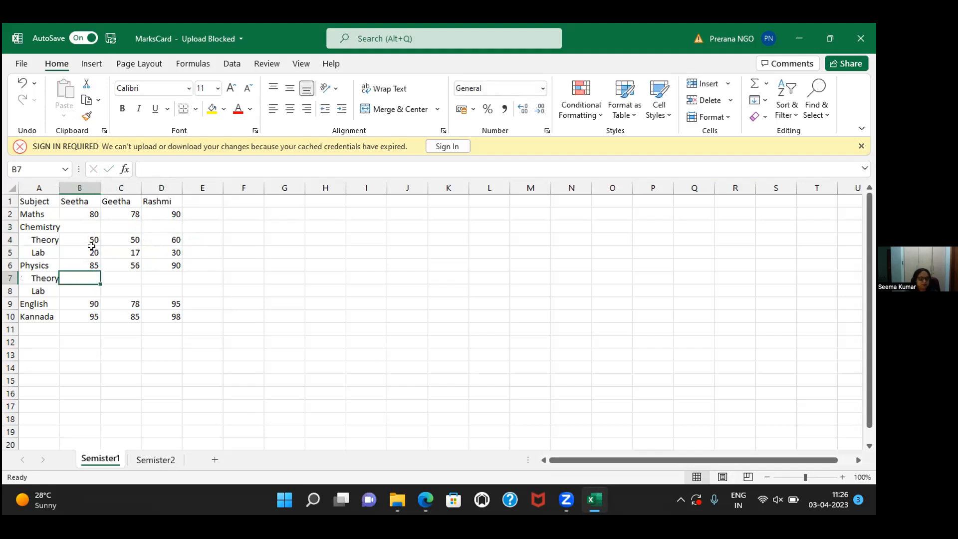
click(92, 292)
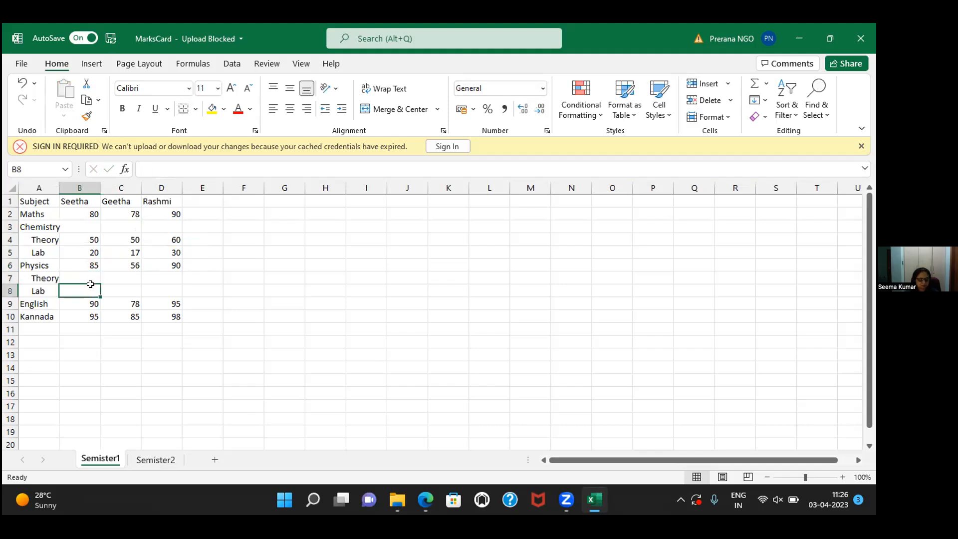
text(25)
click(87, 273)
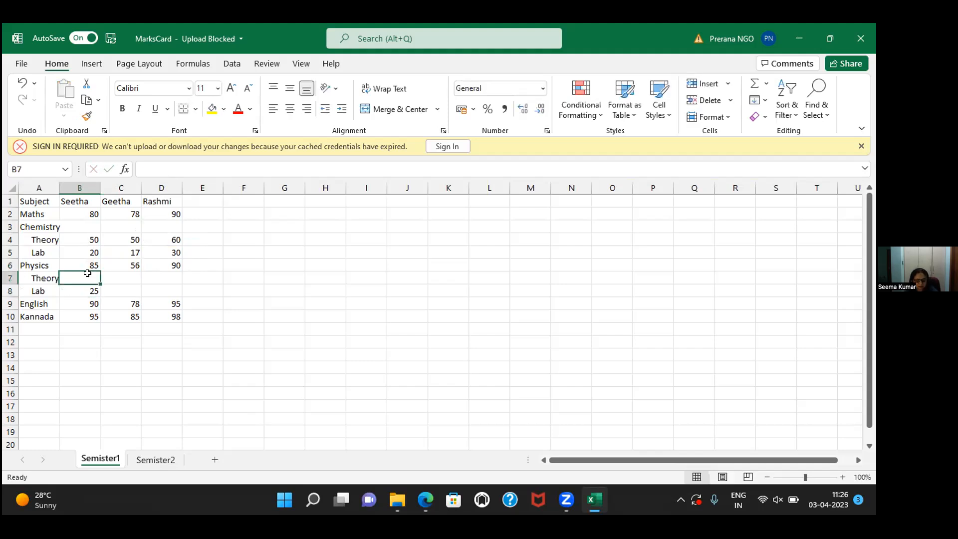
text(50)
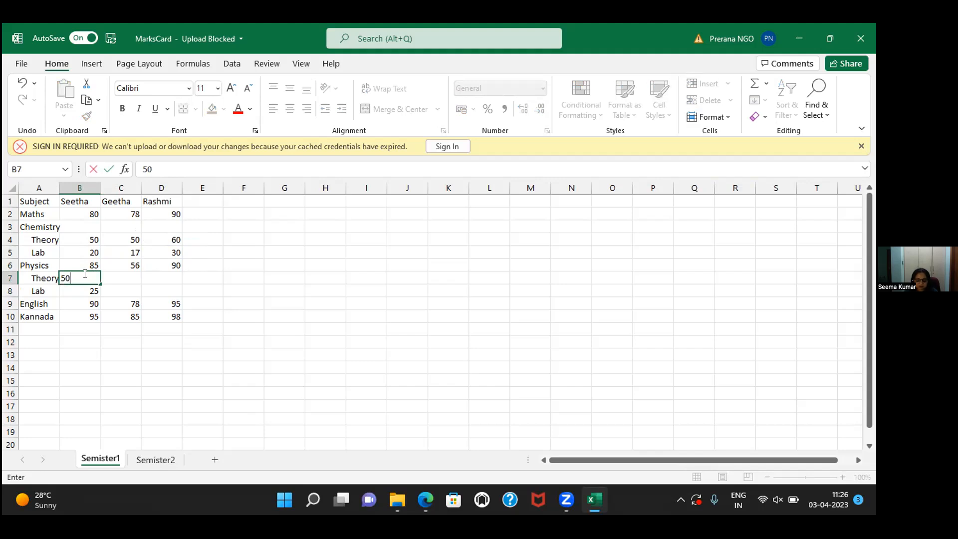
key(Tab)
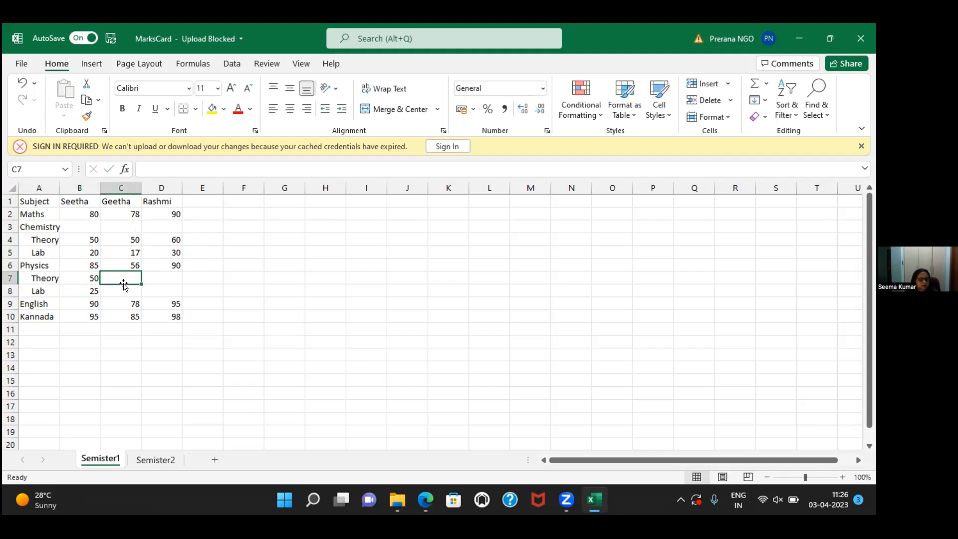
Enter the second student's Physics marks, 16 for Lab in C8 and 40 for Theory in C7
click(129, 289)
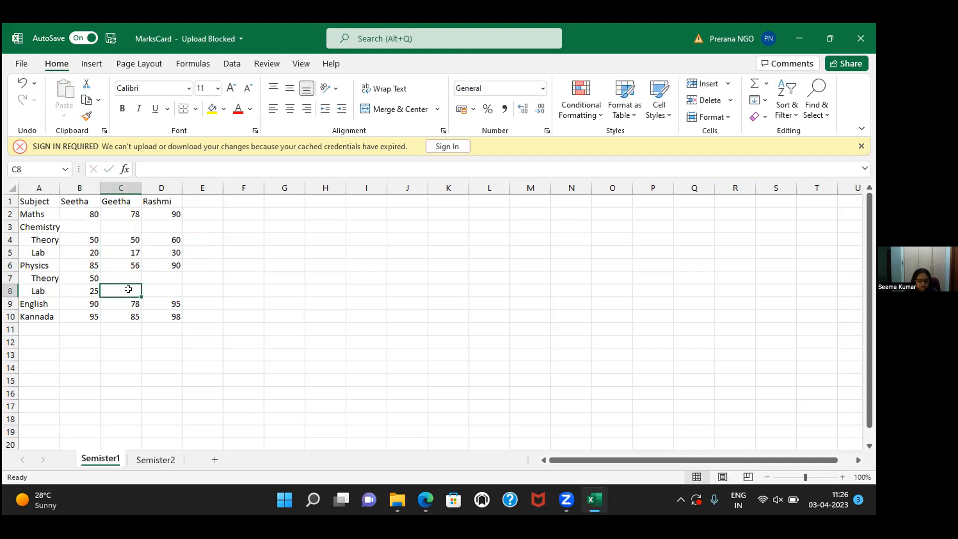
text(16)
key(Up)
text(40)
Try to copy the Chemistry marks in D4:D5 into D7:D8 under Physics
drag(175, 238, 175, 247)
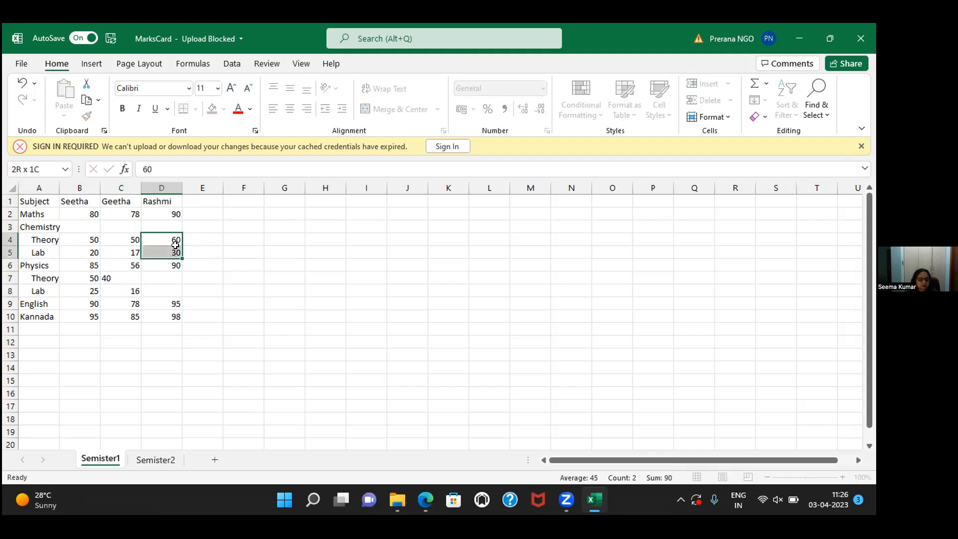
text(c)
click(175, 275)
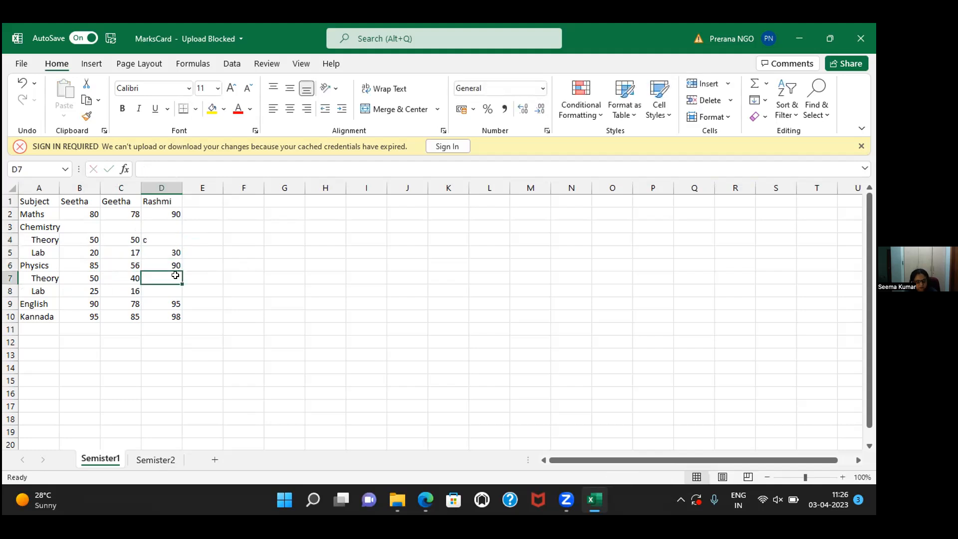
text(v)
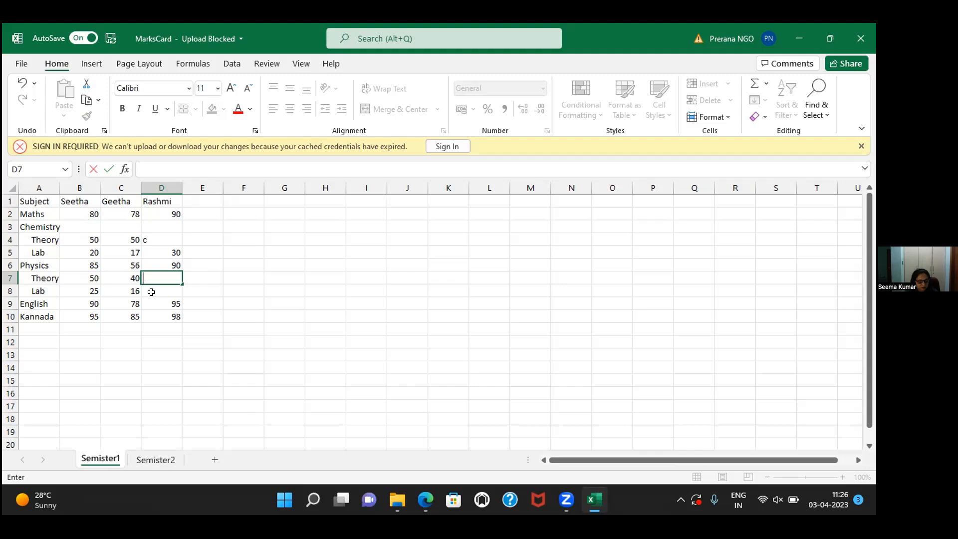
click(186, 287)
Set the third student's Chemistry Theory mark in D4 to 60
click(160, 238)
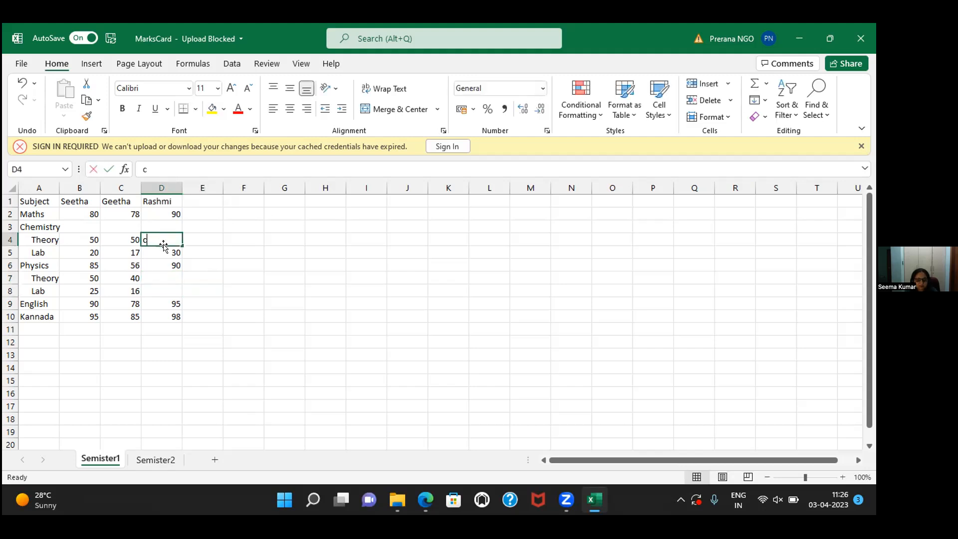
text(60)
key(Return)
Enter the third student's Physics marks, 60 in D7 and 30 in D8, and clear the combined Physics marks in B6:D6
key(Return)
key(Return)
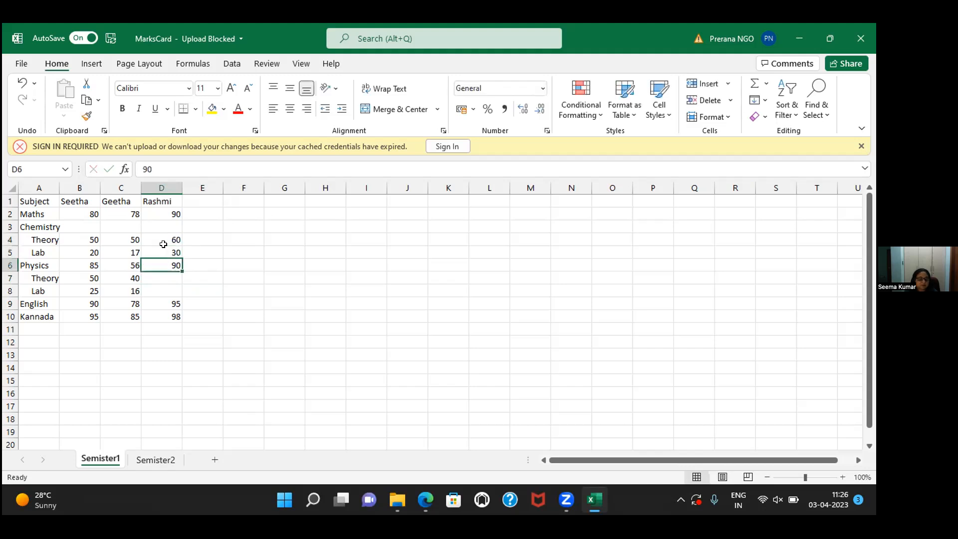
text(60)
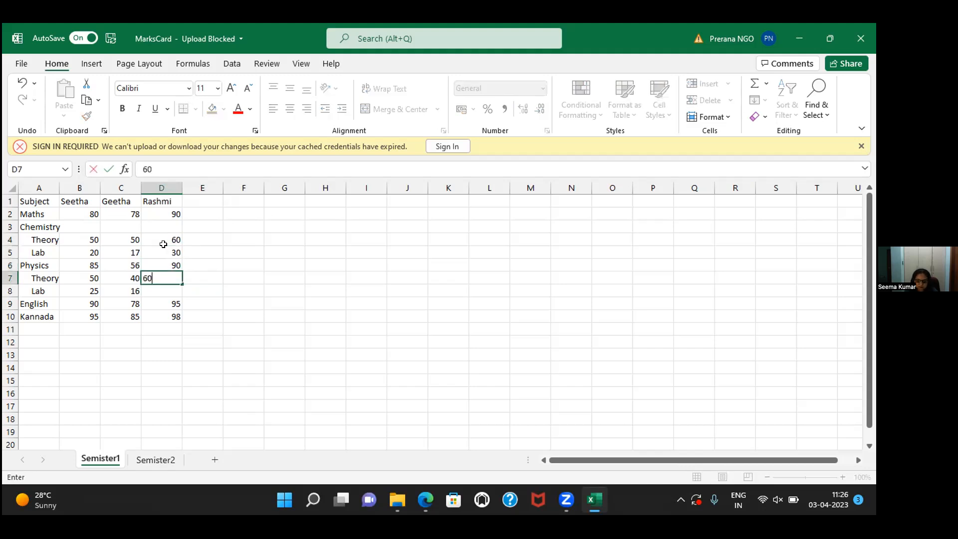
key(Return)
text(30)
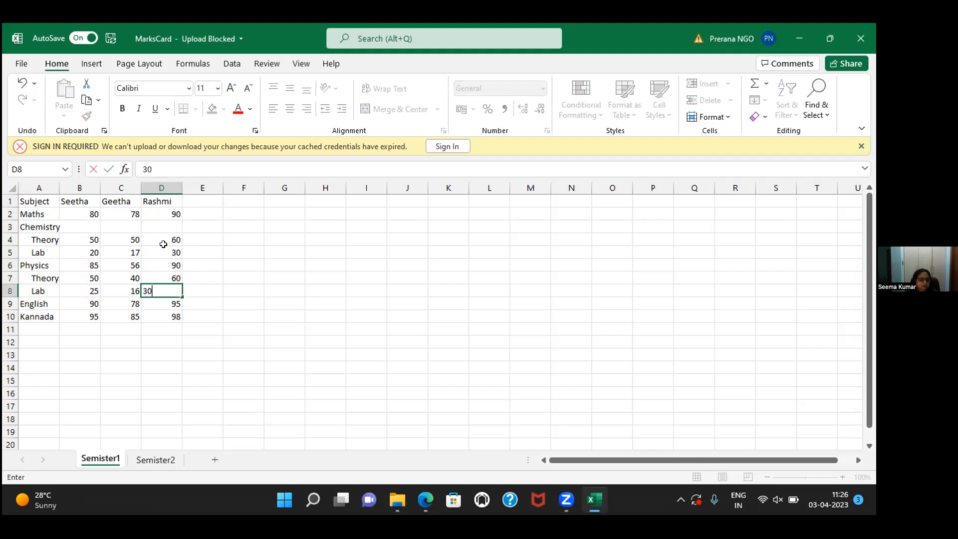
drag(89, 264, 176, 268)
key(Delete)
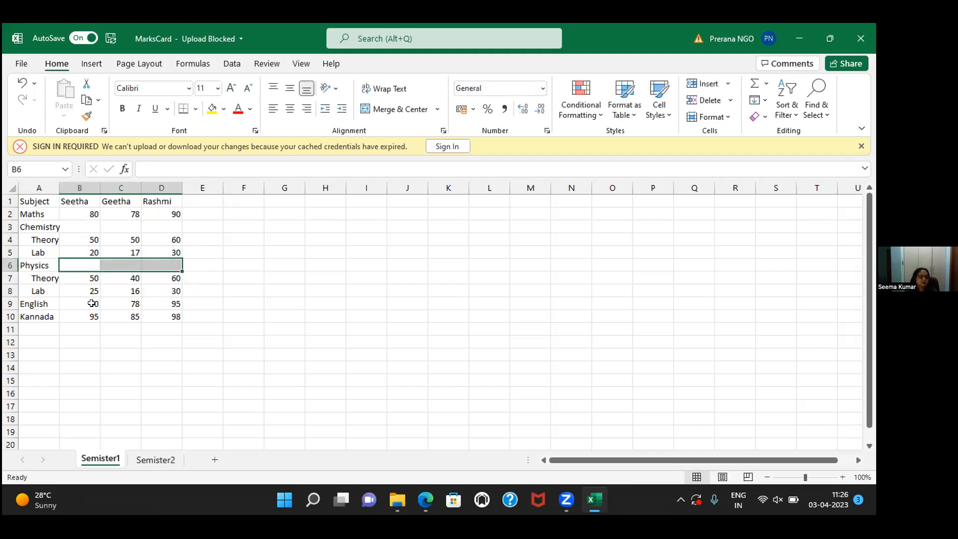
Widen column A slightly so the indented labels have more room, and select the "Subject" header cell
click(92, 303)
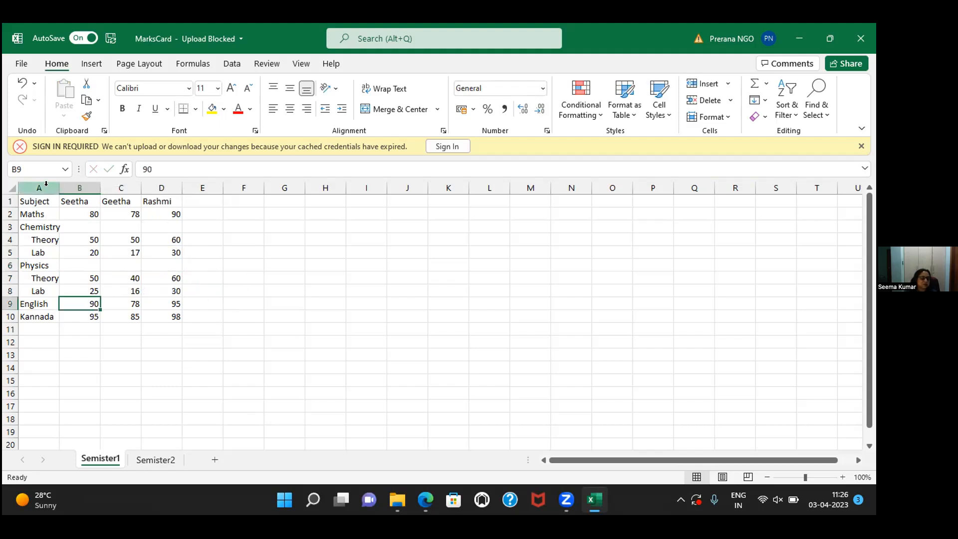
drag(55, 185, 61, 185)
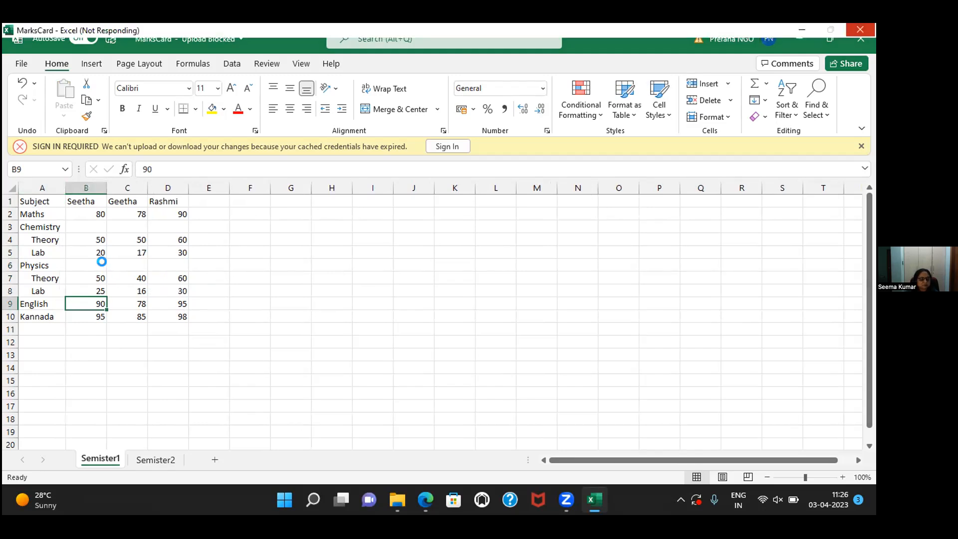
click(39, 201)
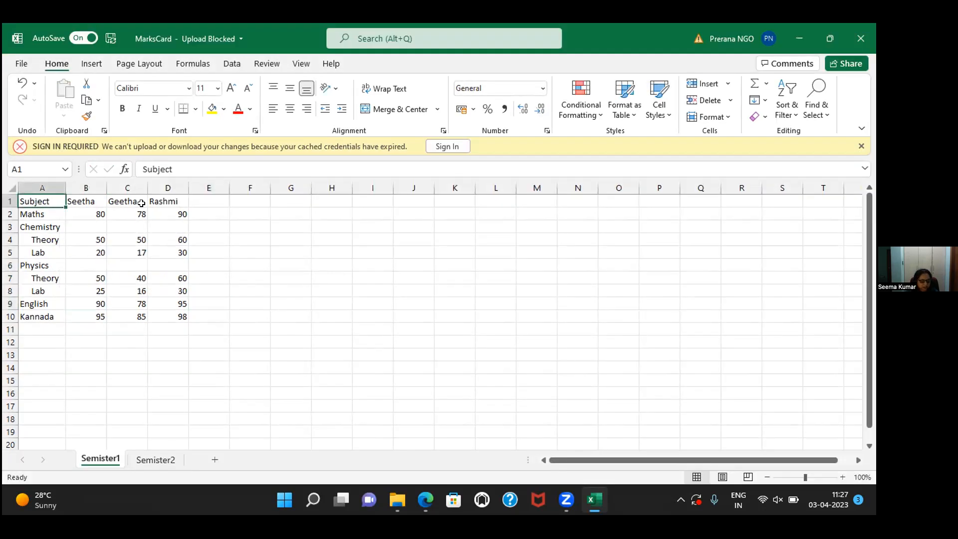
Make the header row A1:D1 bold and give it a medium grey fill
key(shift+Right)
key(shift+Right)
key(shift+Right)
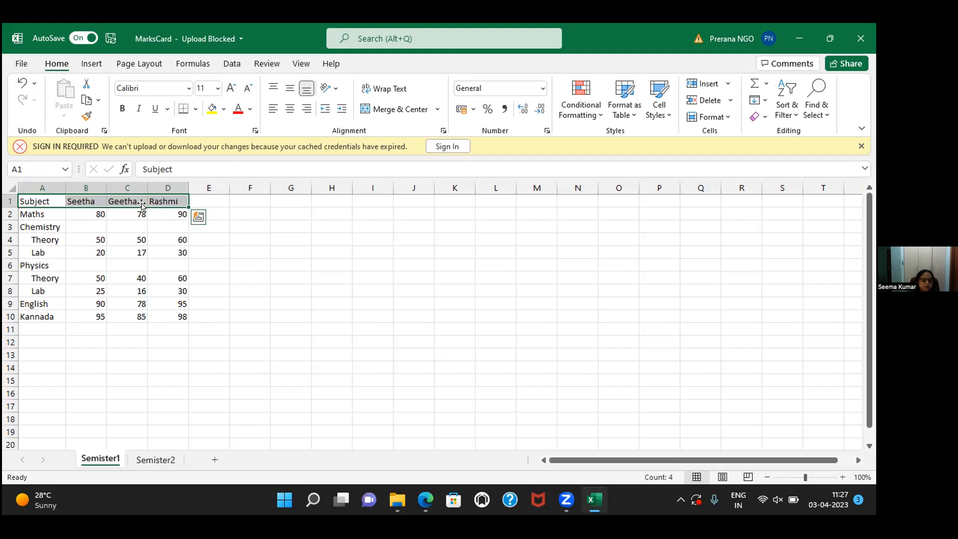
click(121, 110)
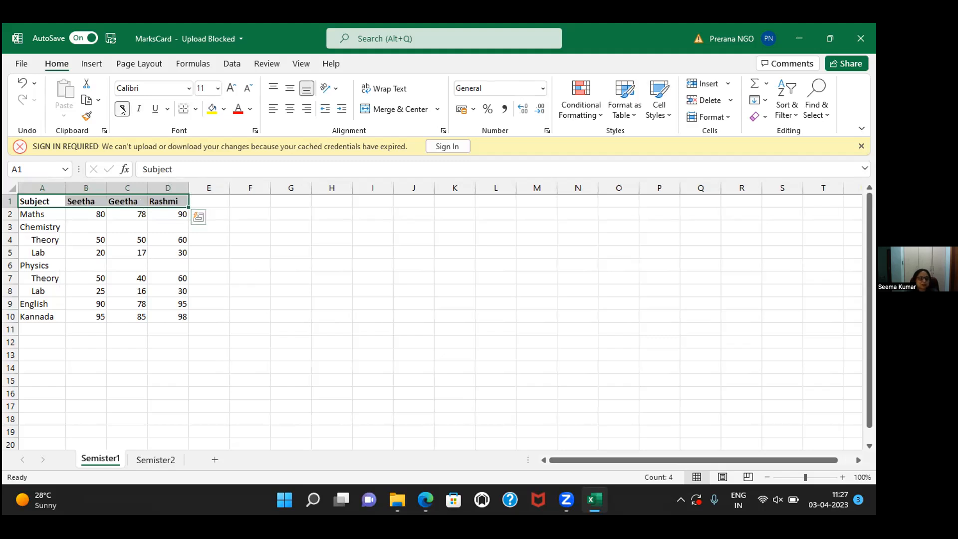
click(223, 109)
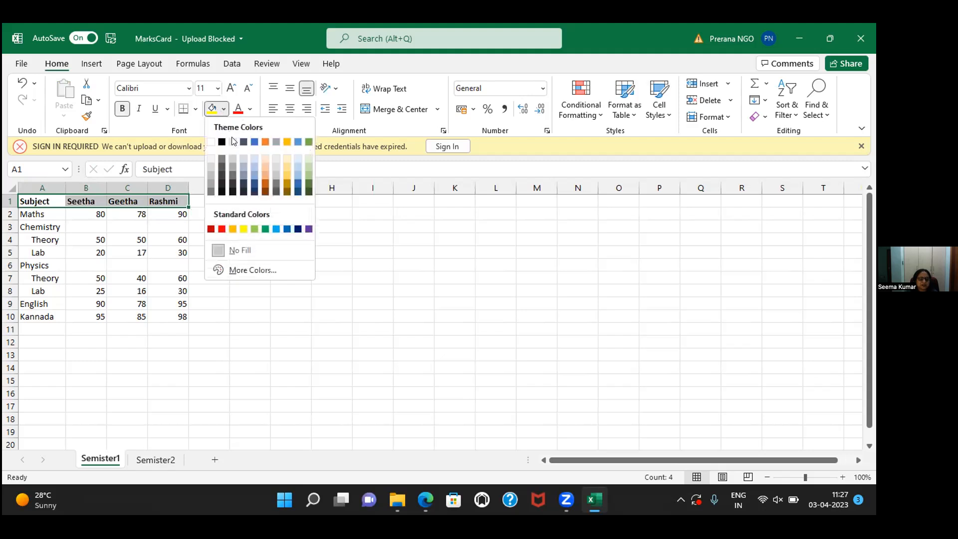
click(210, 175)
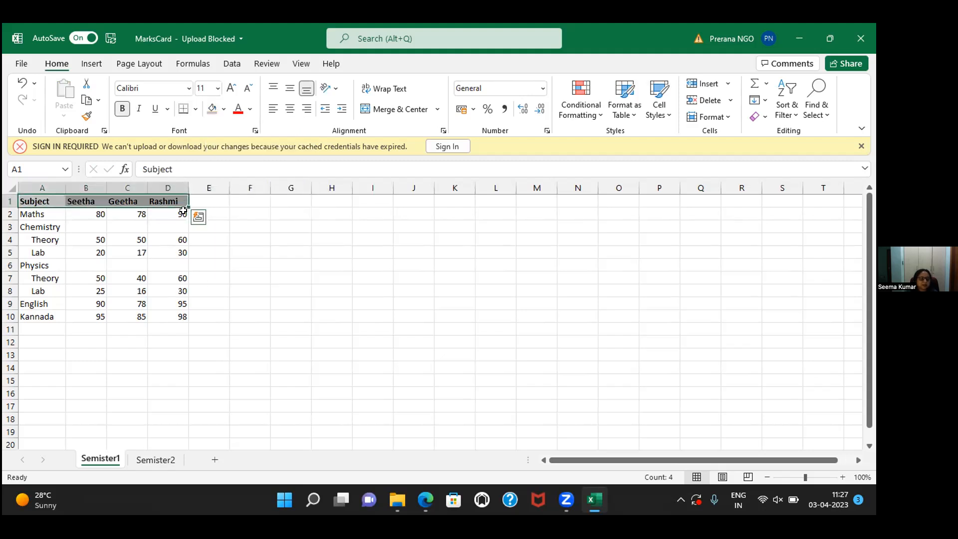
click(160, 237)
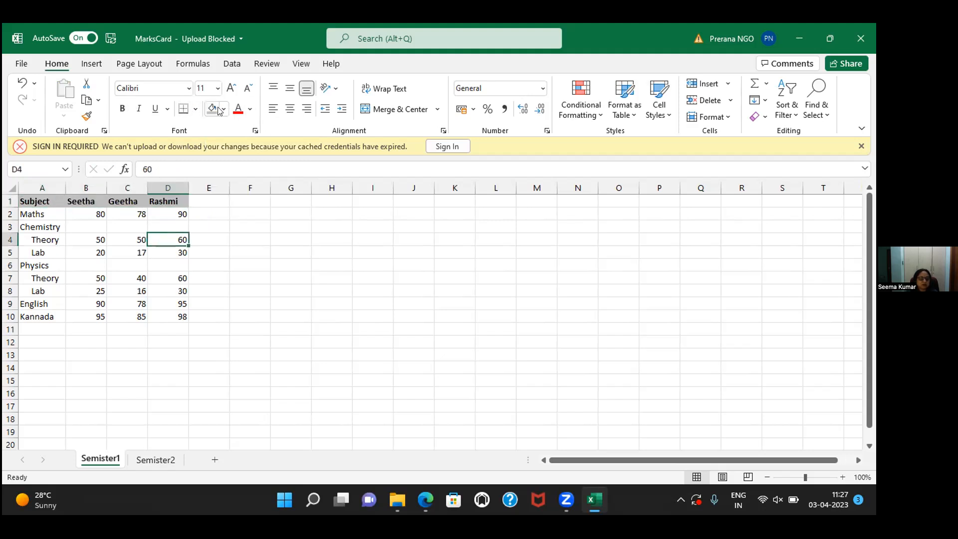
Italicize the subject labels in A2:A10 and give them a light blue fill
click(45, 214)
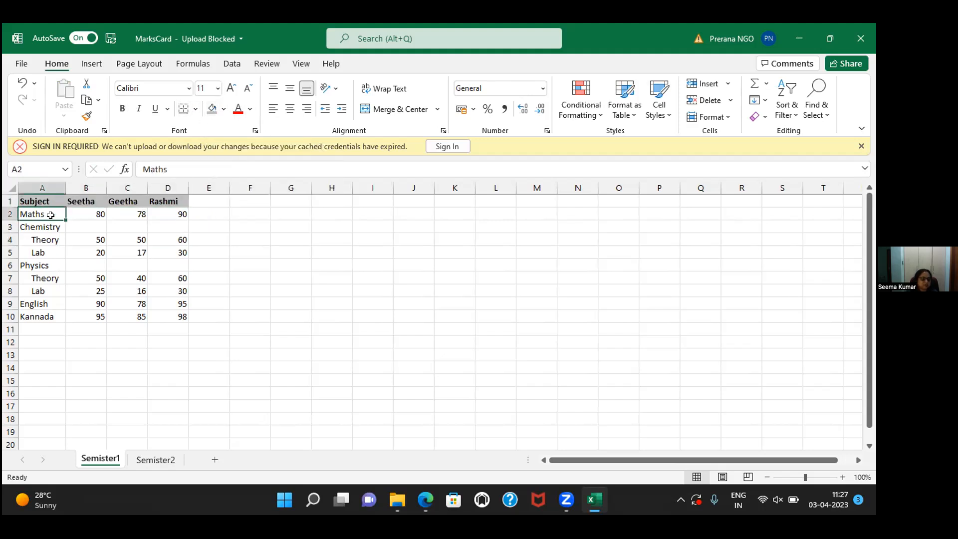
drag(50, 214, 49, 315)
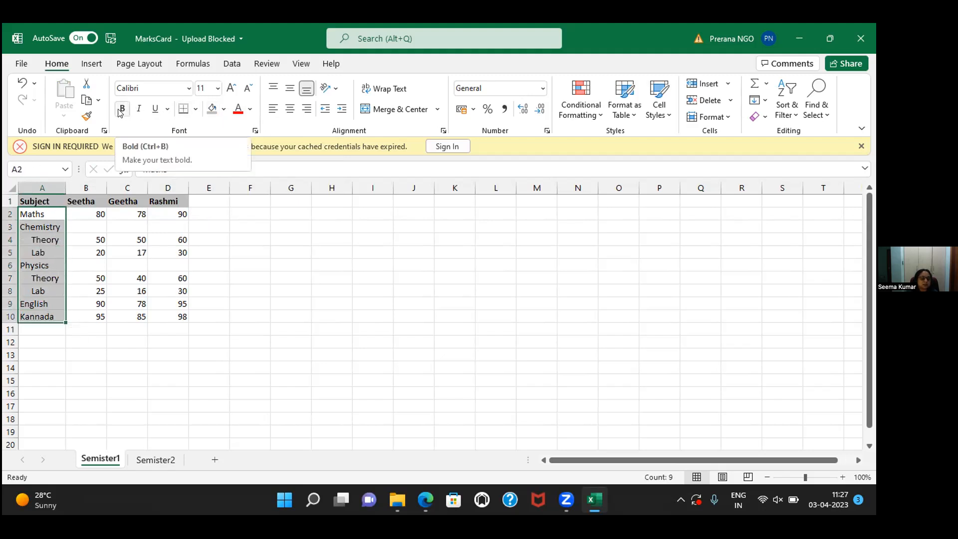
click(138, 109)
click(223, 109)
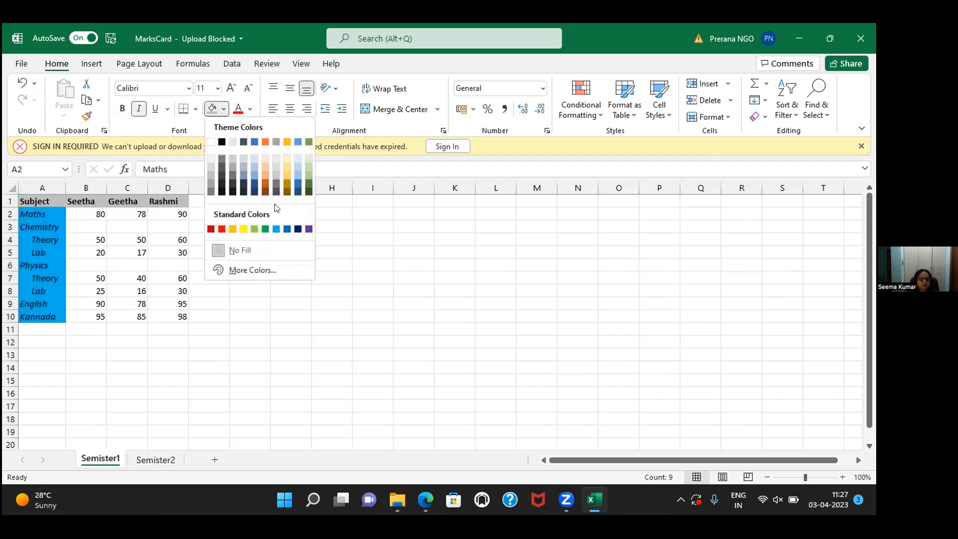
click(254, 158)
click(137, 278)
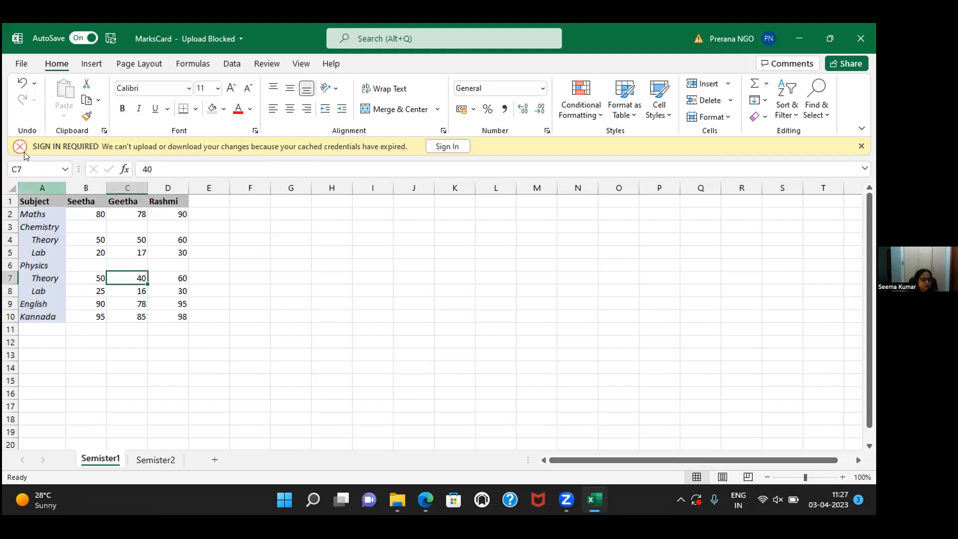
Apply all borders to the header row A1:D1 and to the subject column A1:A10
click(38, 200)
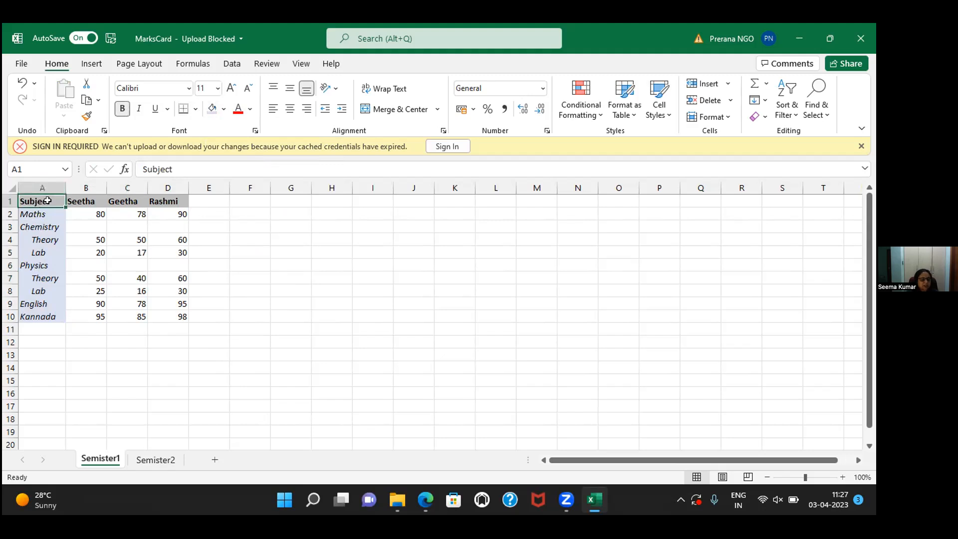
drag(43, 198, 173, 203)
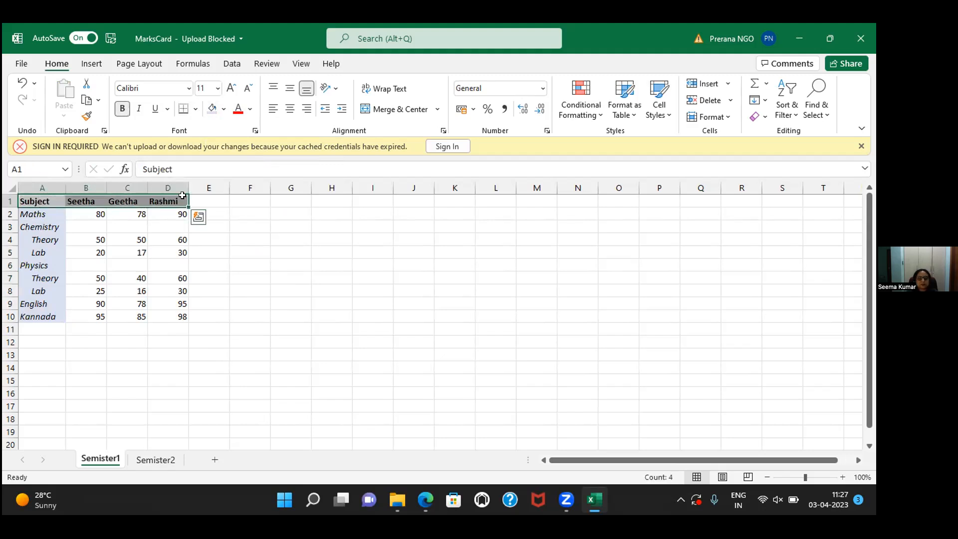
click(195, 109)
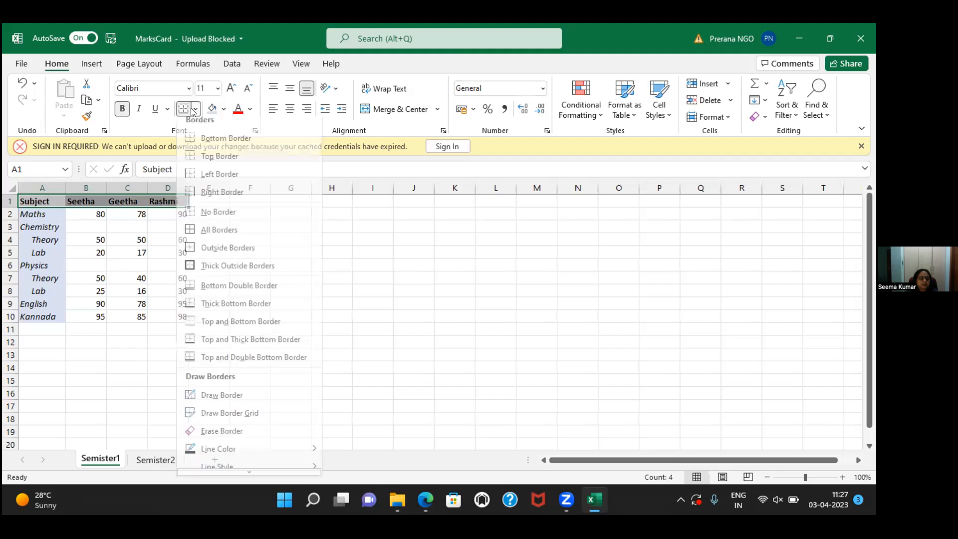
click(215, 237)
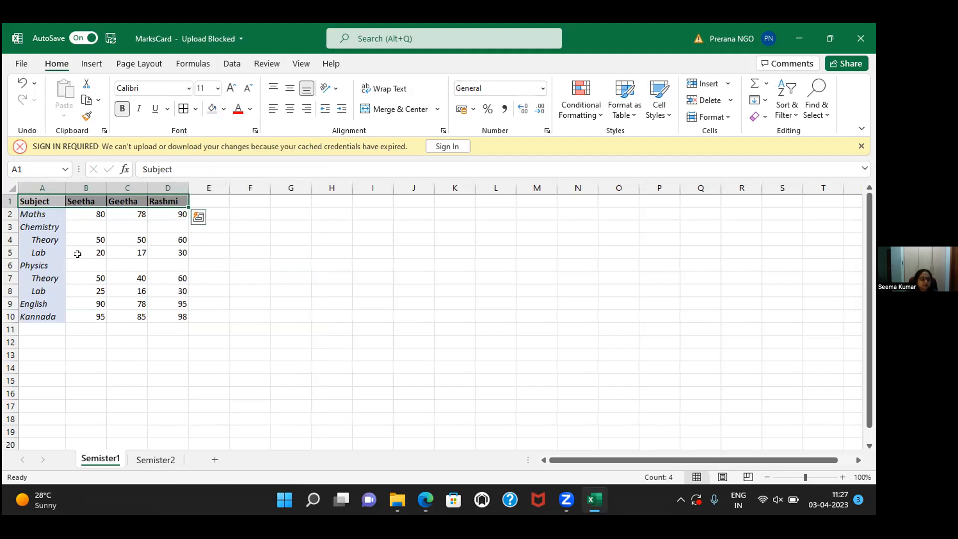
click(78, 252)
drag(40, 200, 49, 311)
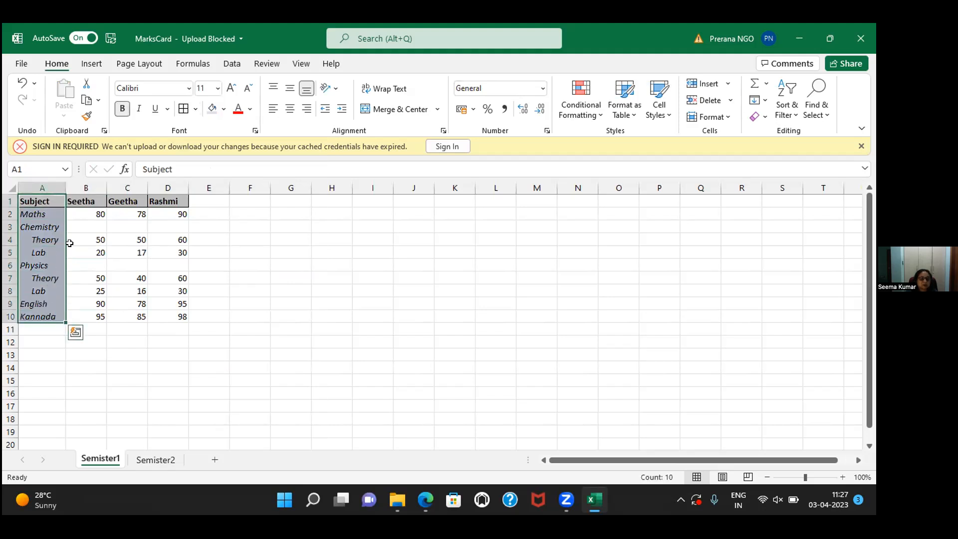
click(183, 110)
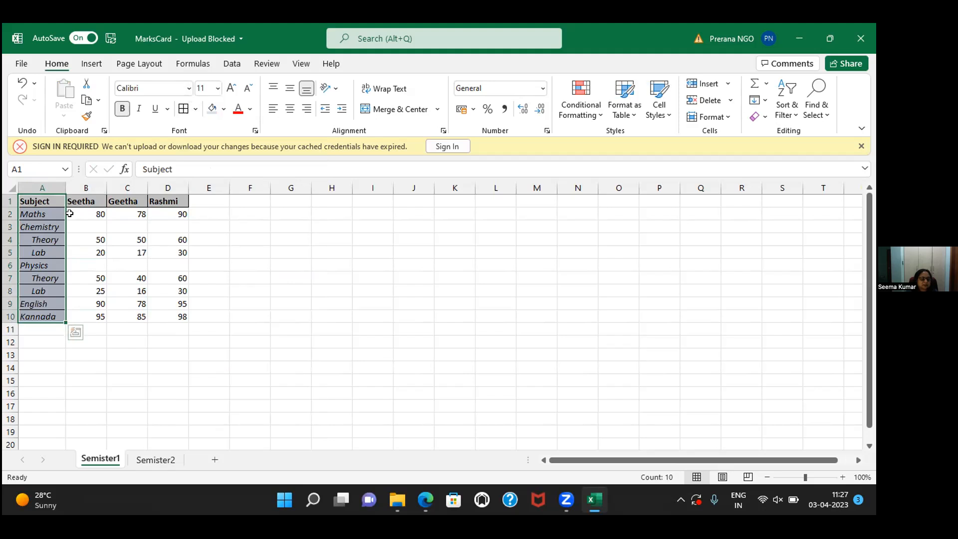
Apply all borders plus a thick outside border to the whole table A1:D10, and select the first student's Maths mark in B2
click(30, 198)
drag(39, 198, 181, 319)
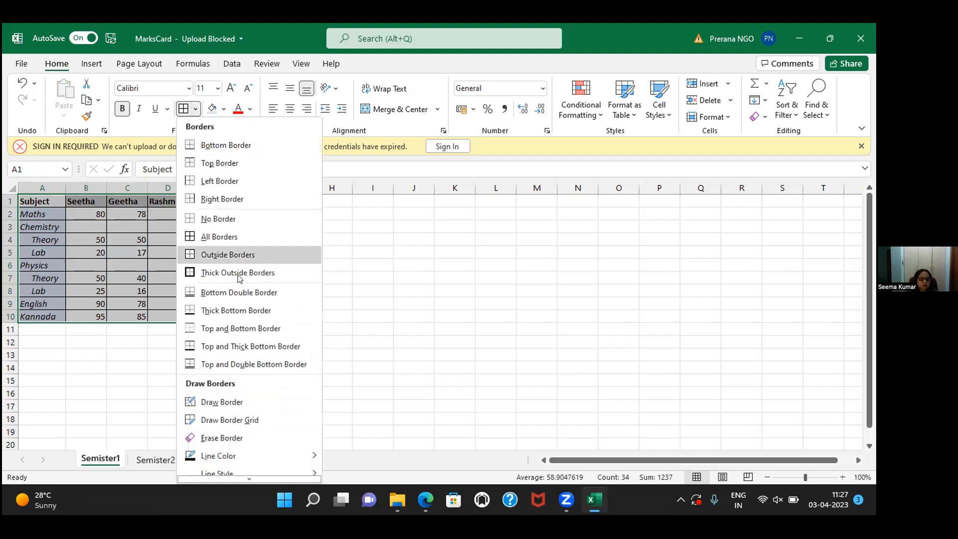
click(228, 272)
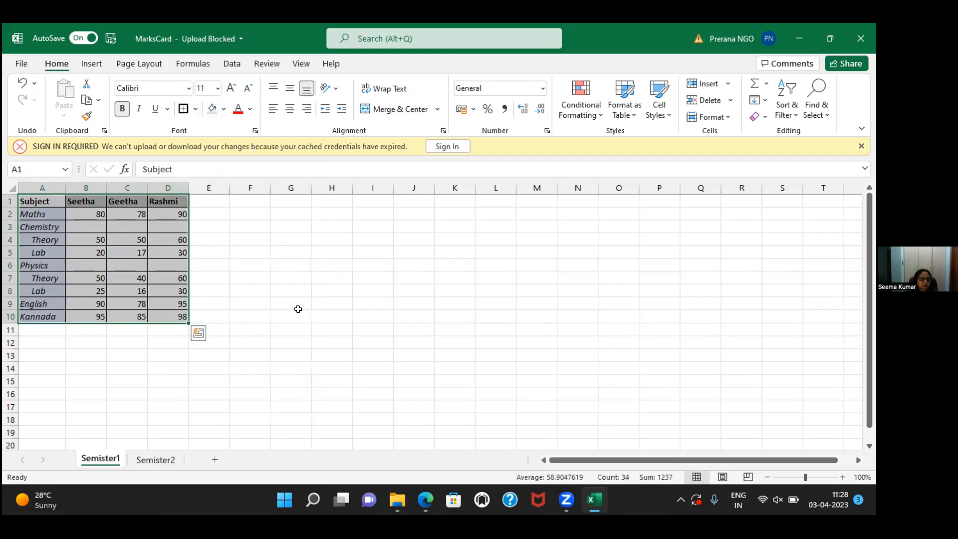
click(295, 312)
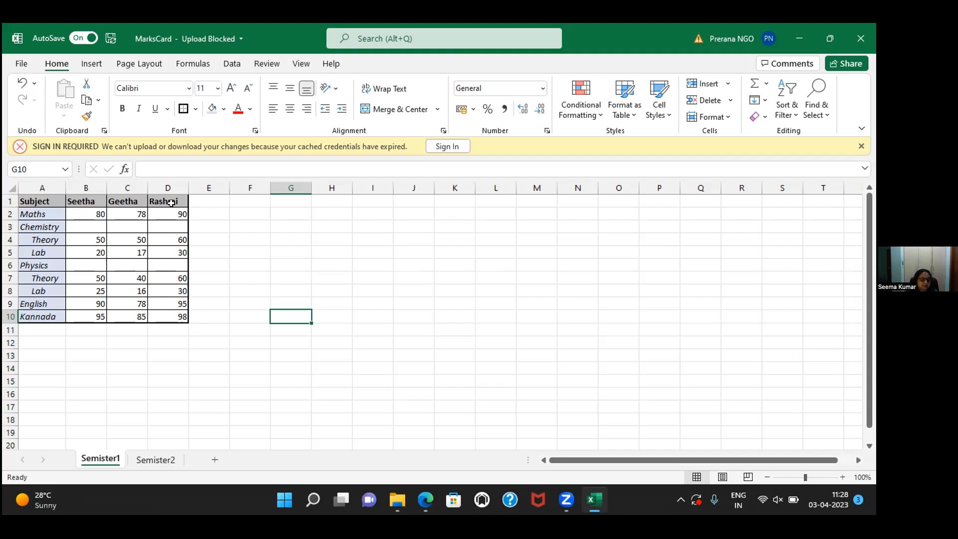
click(83, 210)
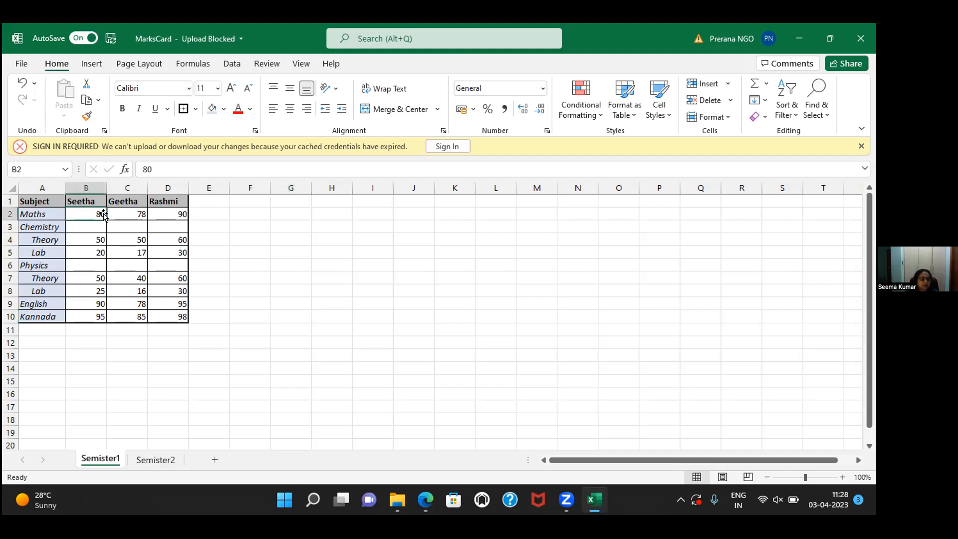